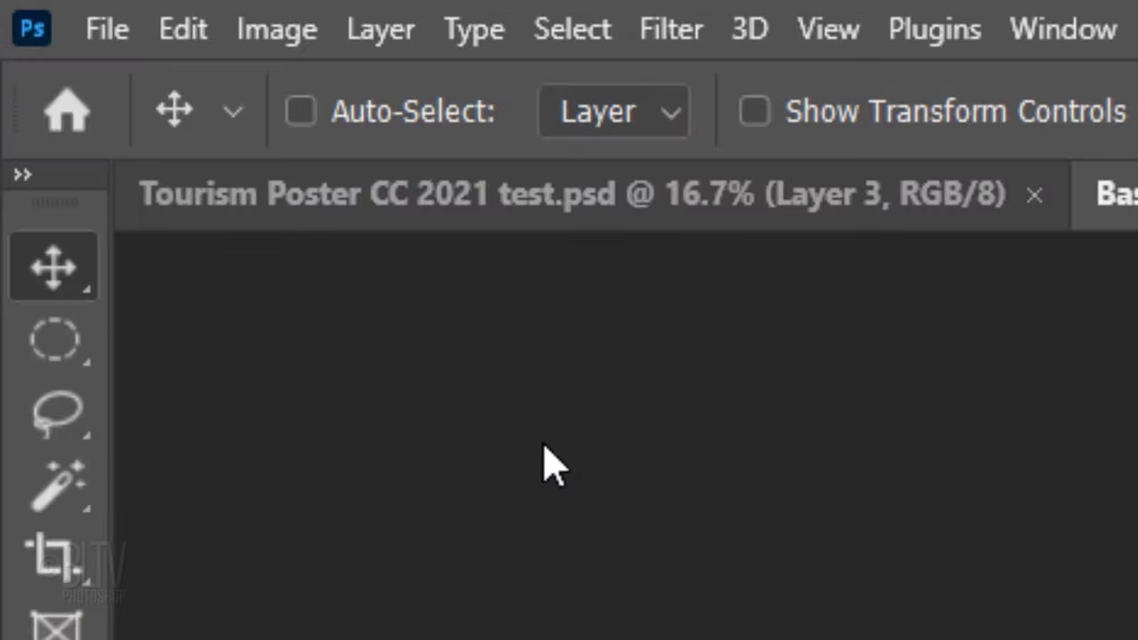
click(68, 7)
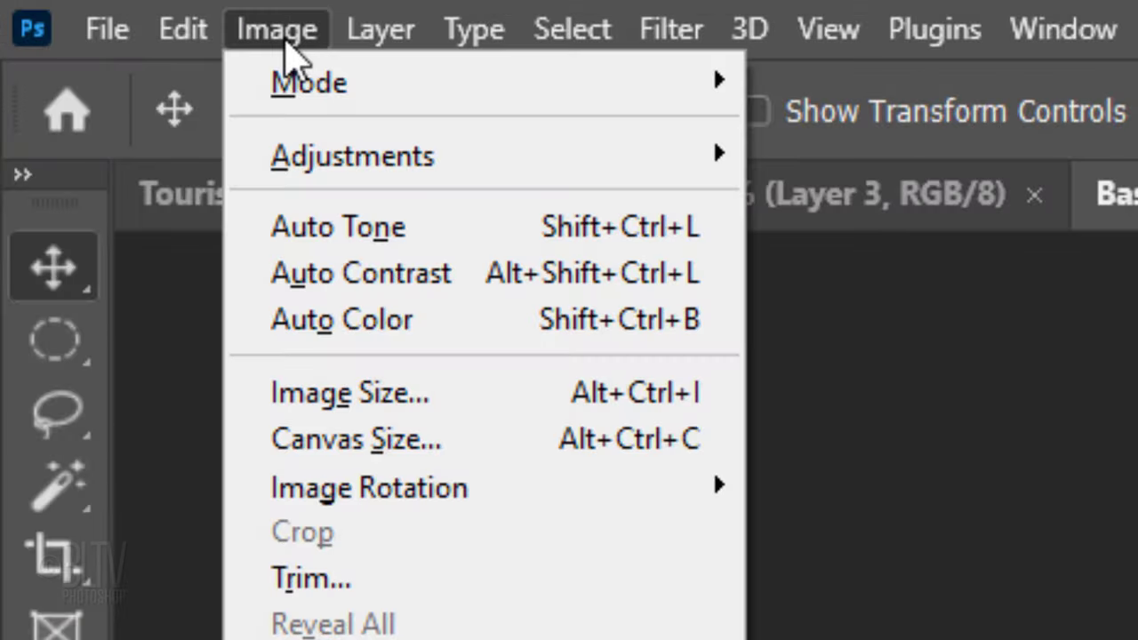
click(362, 394)
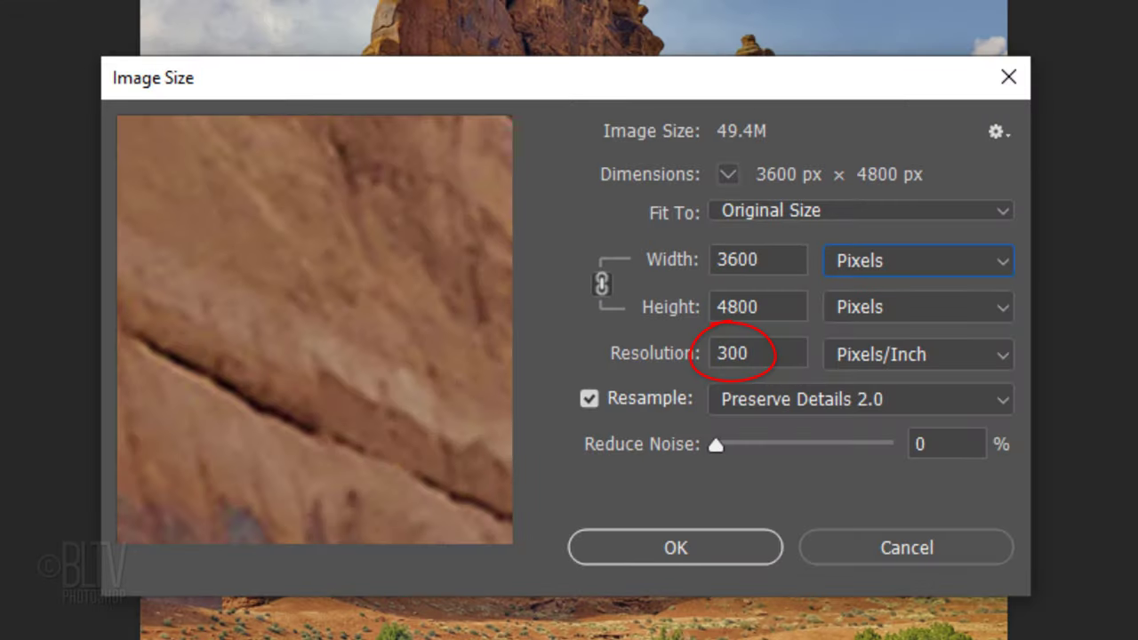
click(897, 262)
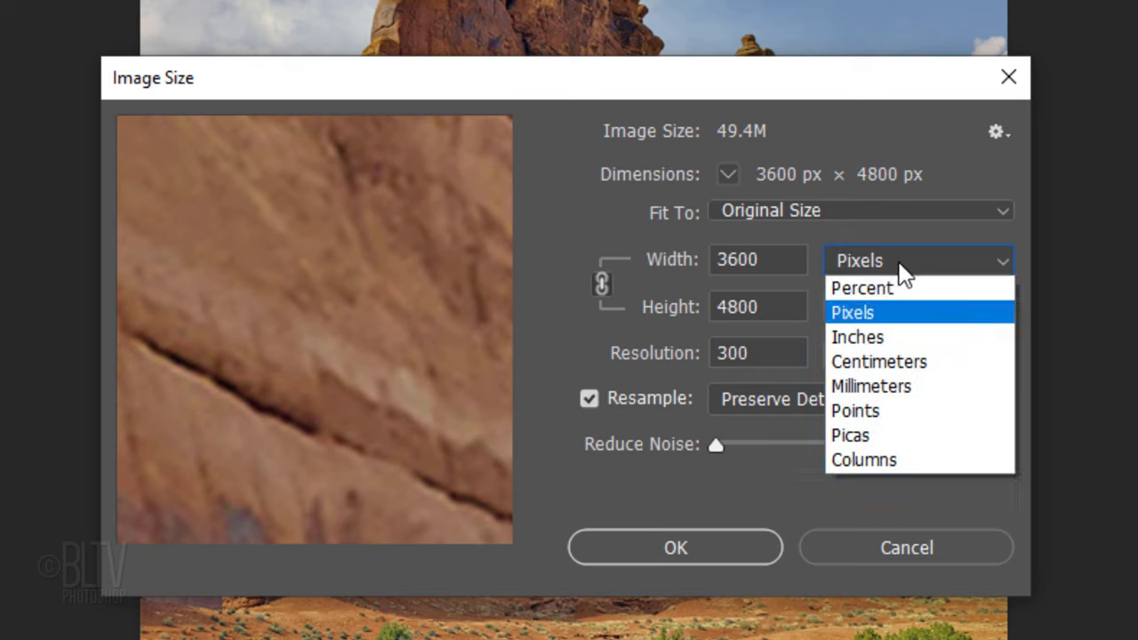
click(864, 334)
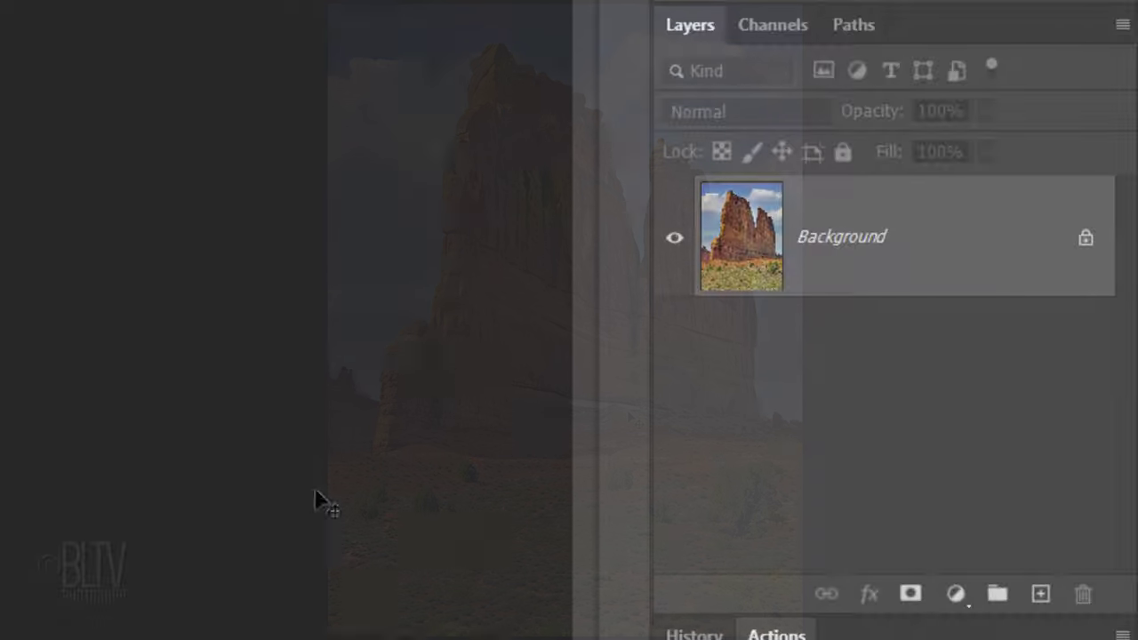
Add a Curves adjustment layer and apply Auto tone correction
click(956, 599)
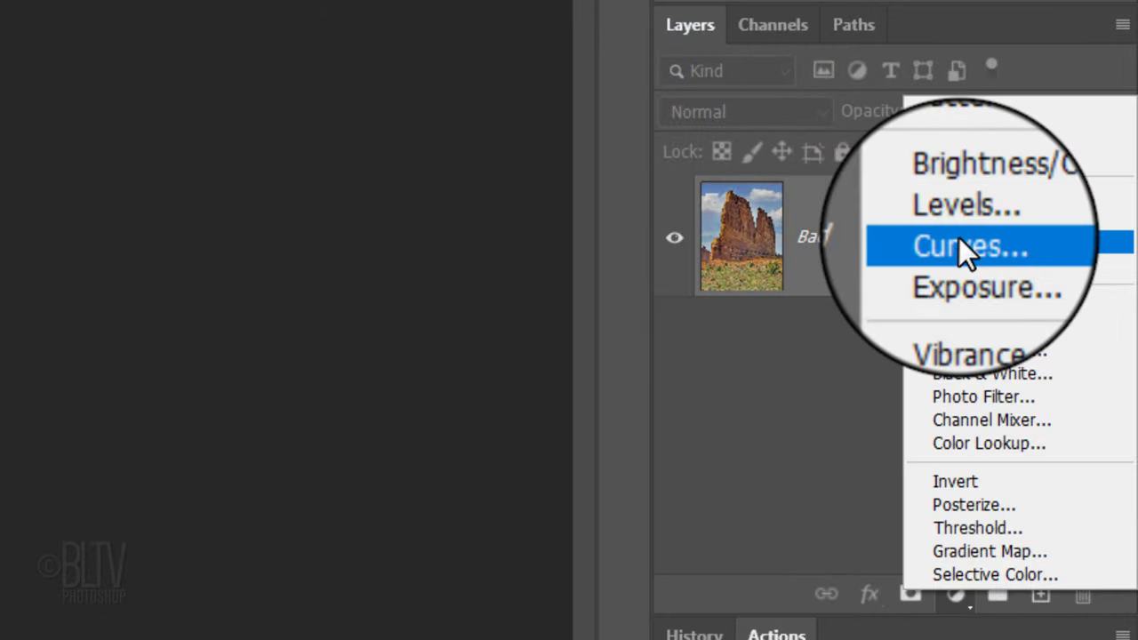
click(960, 253)
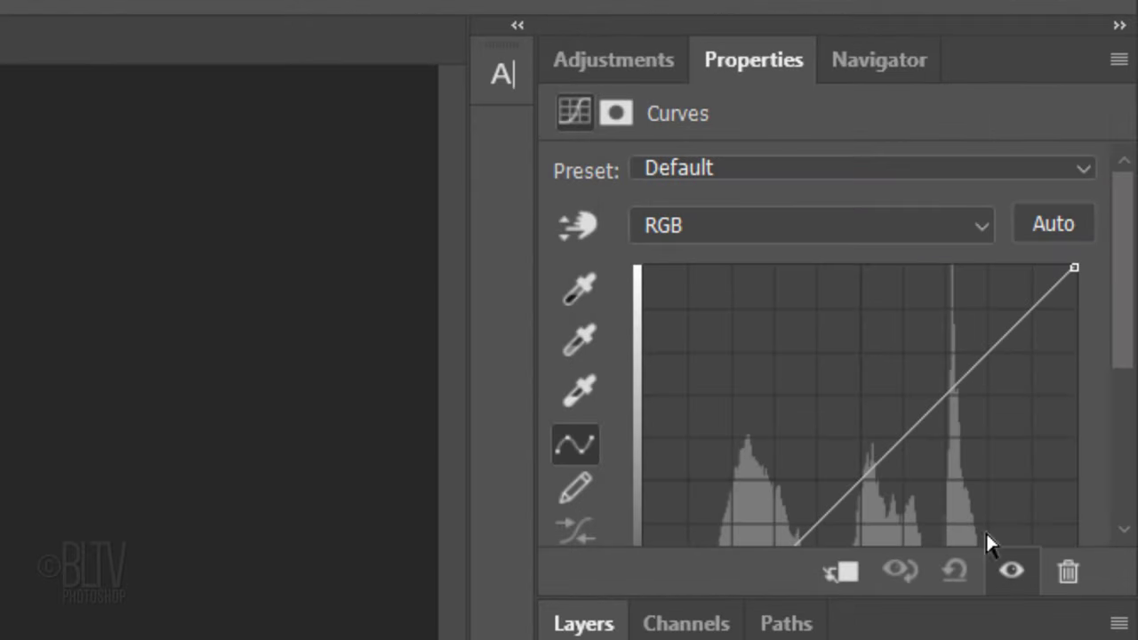
click(1056, 228)
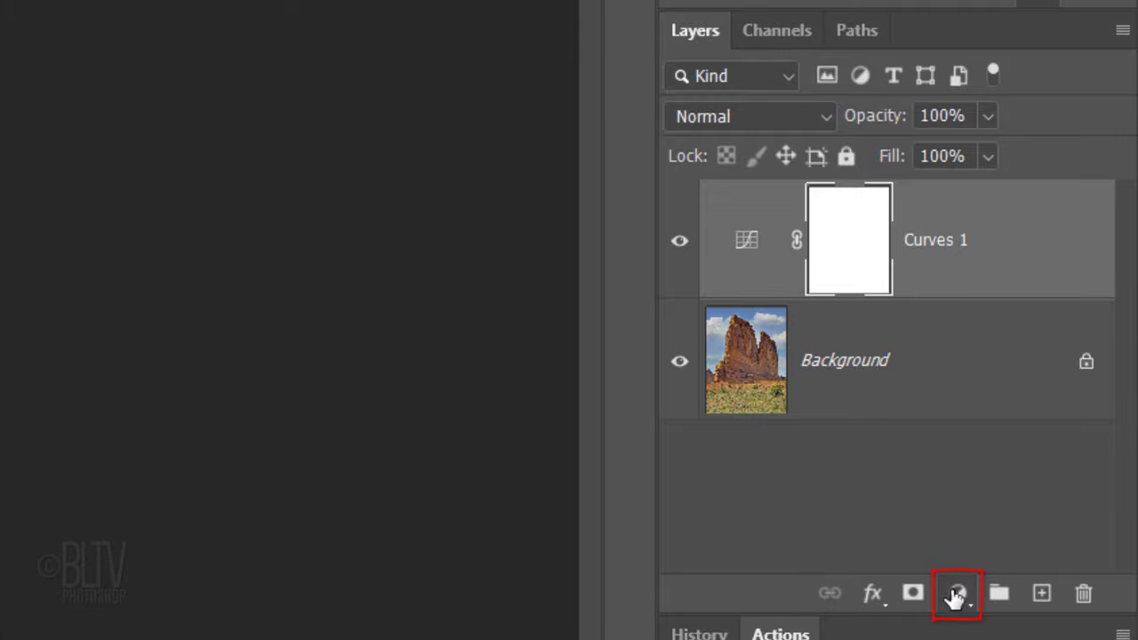
Add a Vibrance adjustment layer and raise Vibrance to +100
click(956, 595)
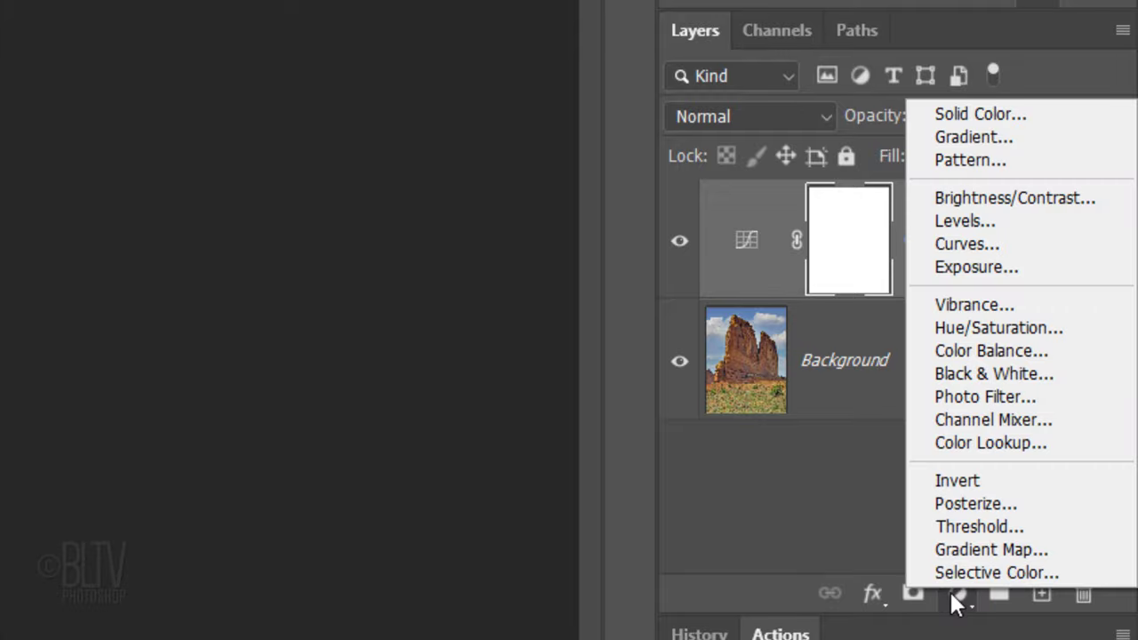
click(963, 303)
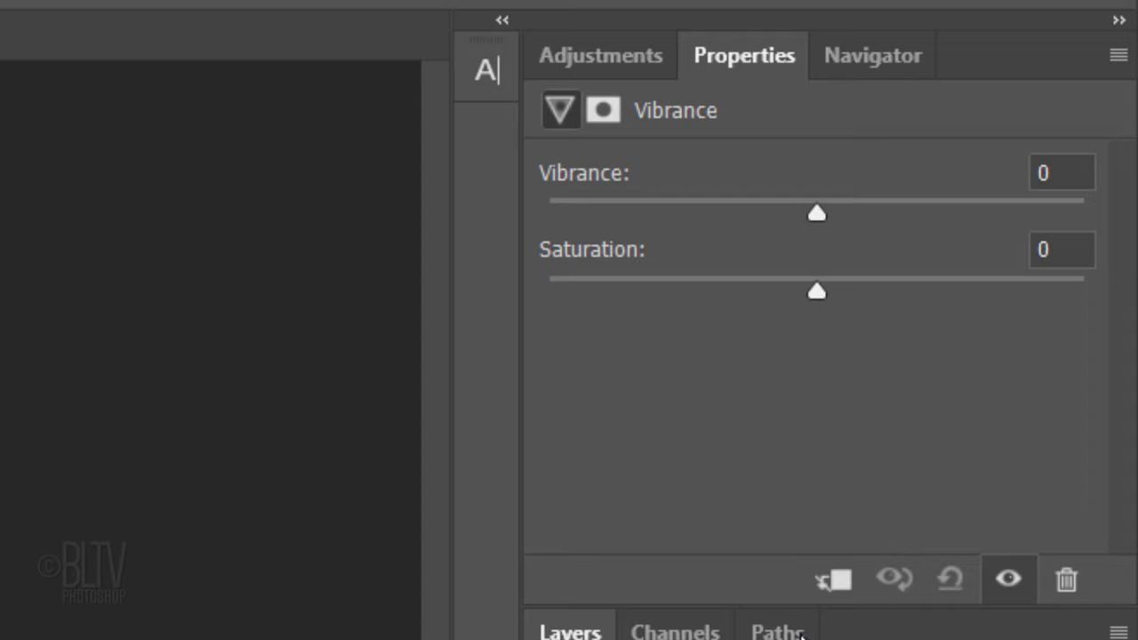
drag(818, 224, 1084, 214)
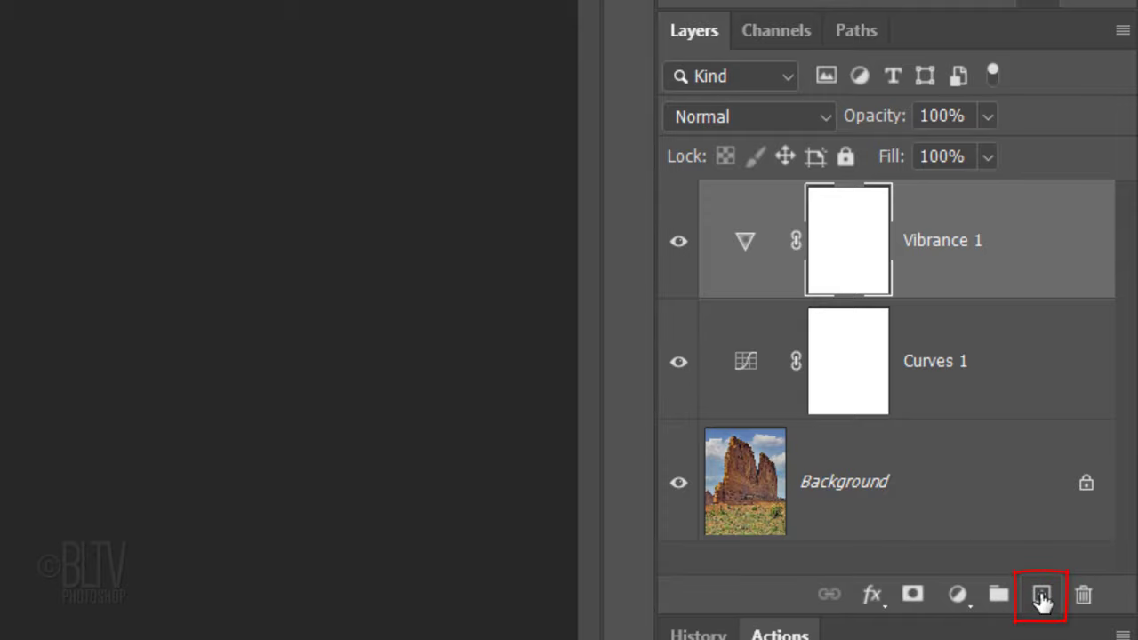
Add a new top layer and set up a black Foreground to Transparent linear gradient
click(1042, 601)
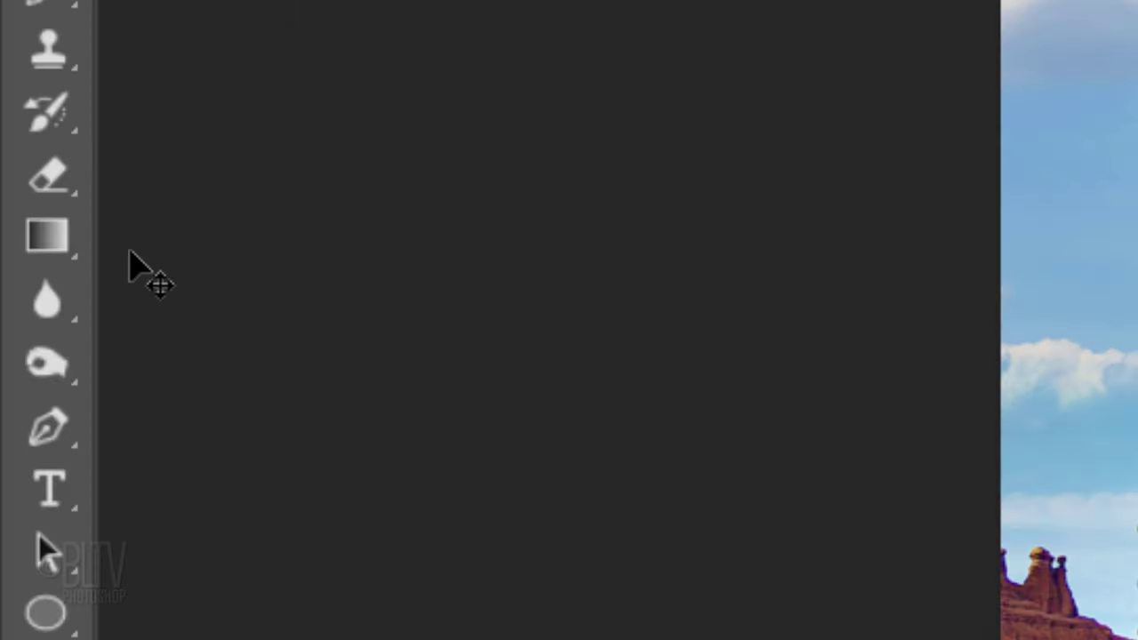
right_click(46, 242)
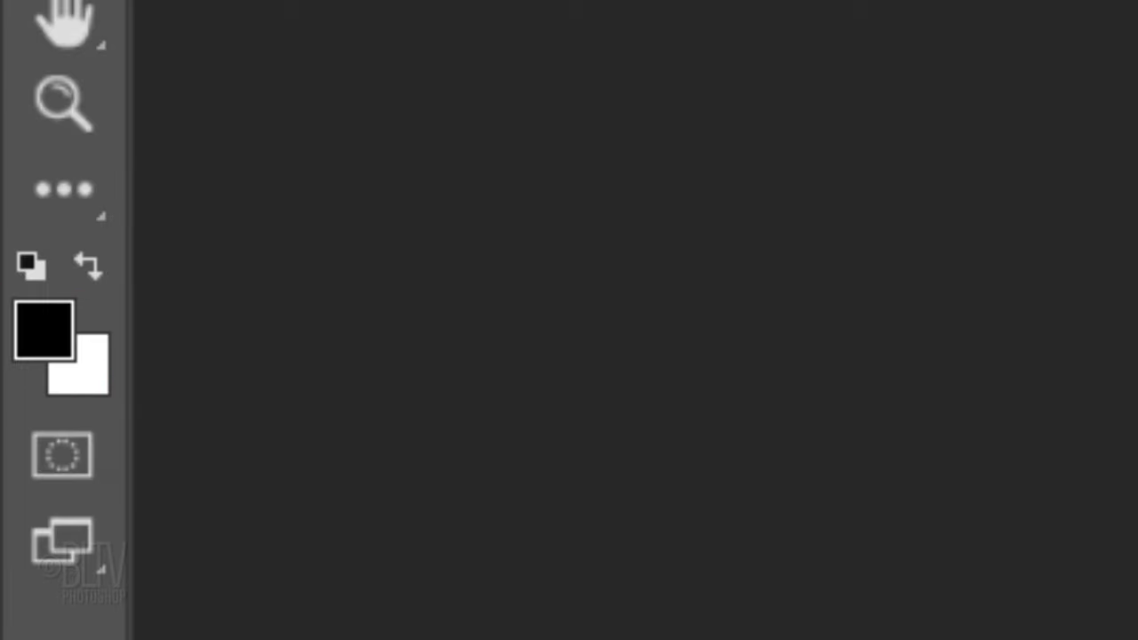
key(d)
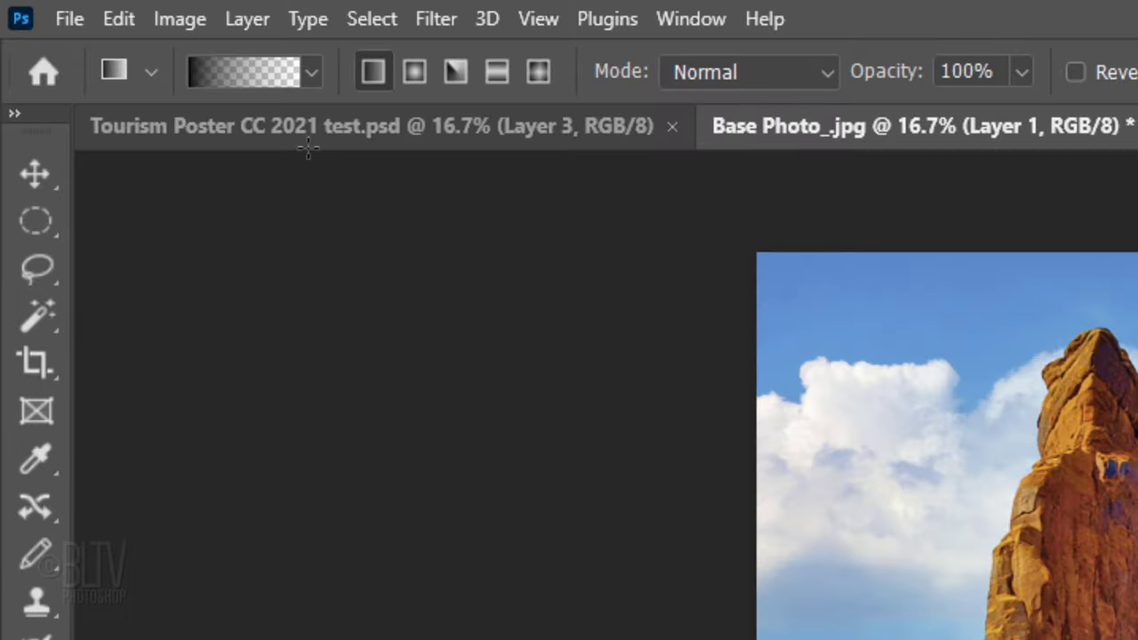
click(310, 71)
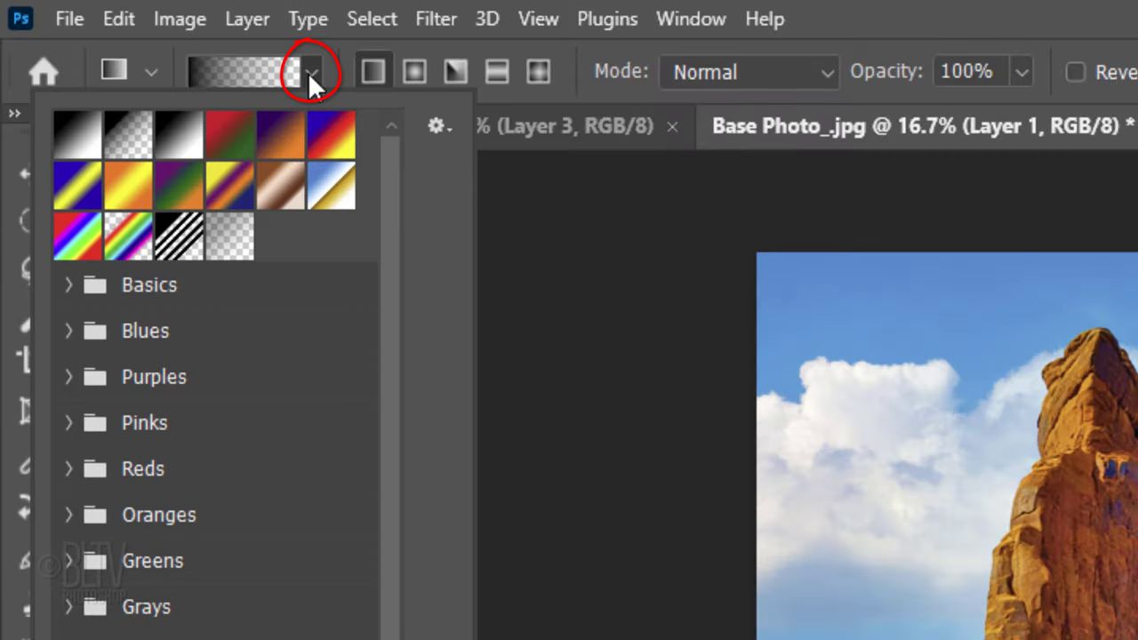
click(129, 140)
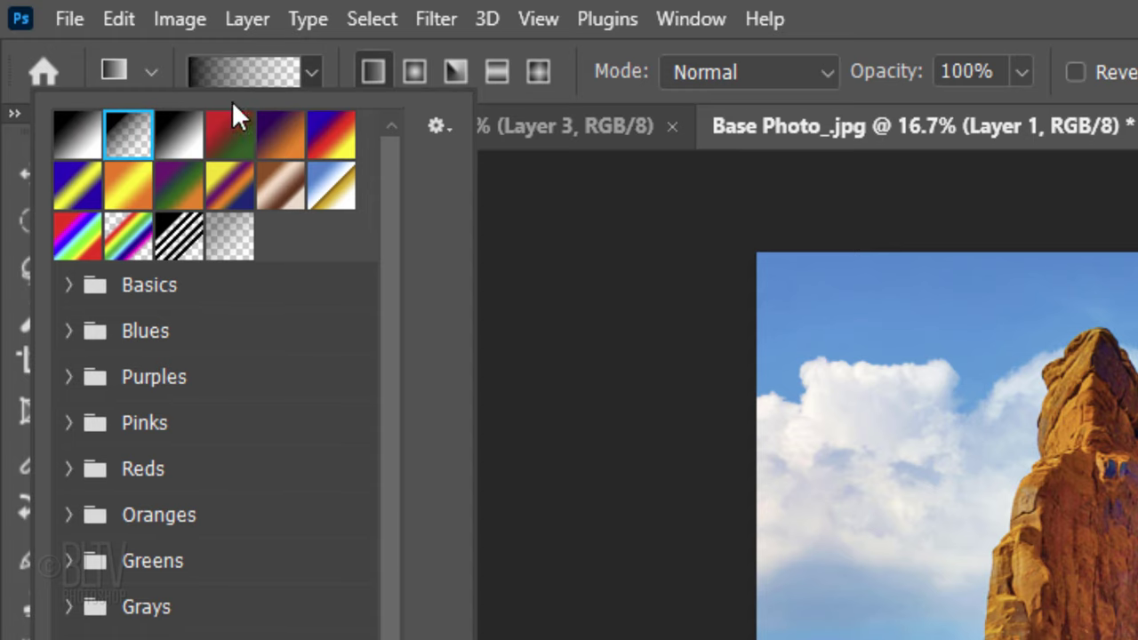
click(373, 75)
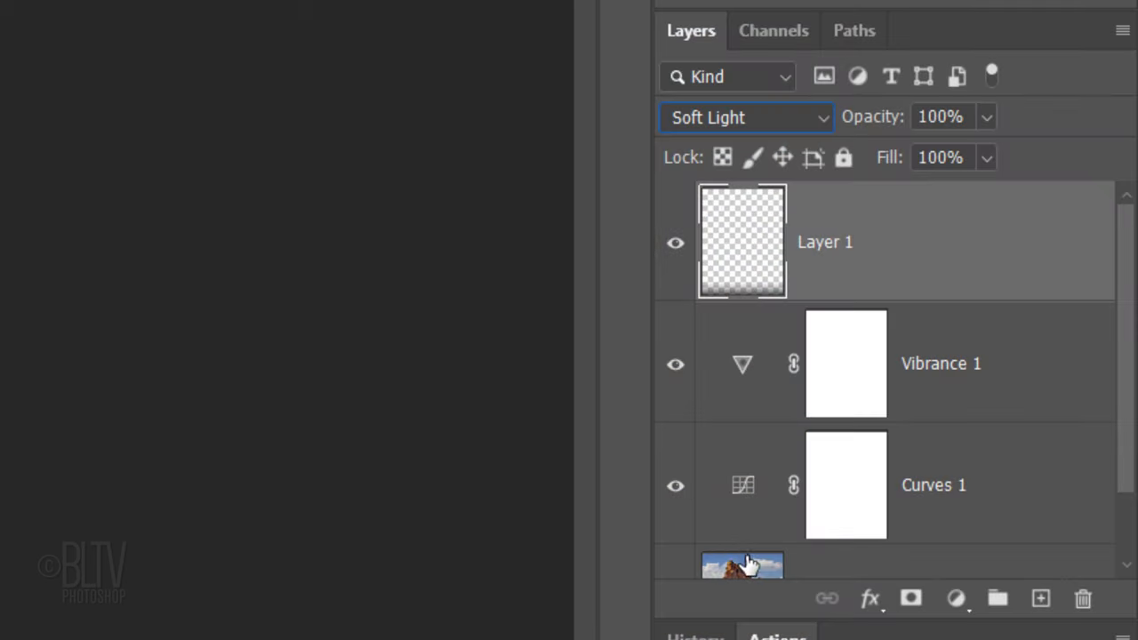
Select all layers down to the photo and convert them into one smart object
shift+click(752, 569)
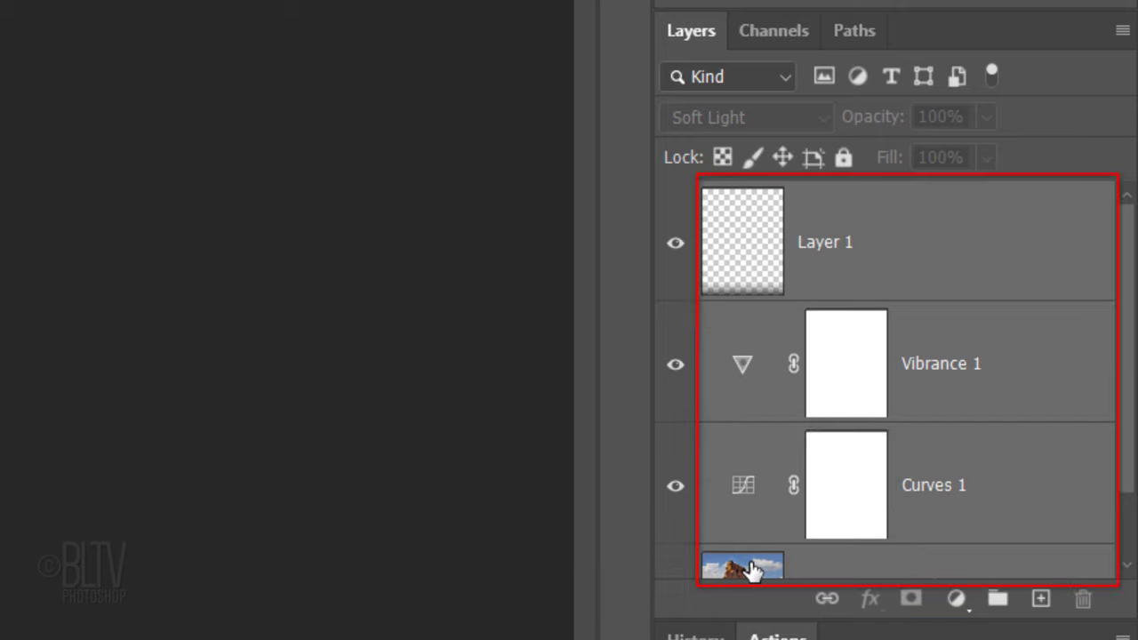
click(1122, 36)
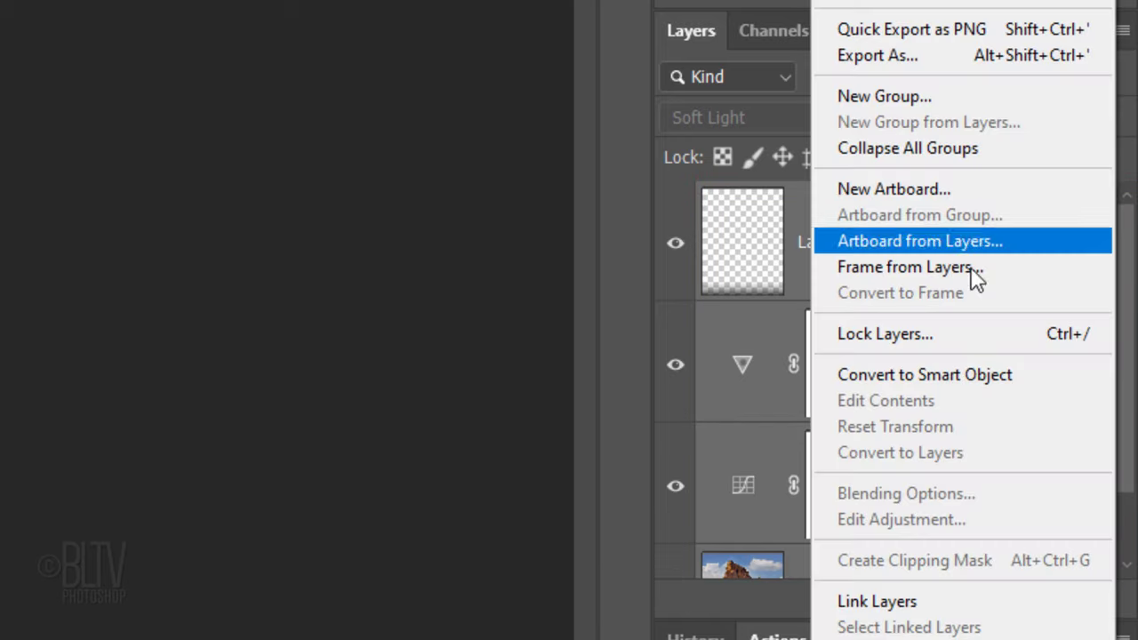
click(914, 381)
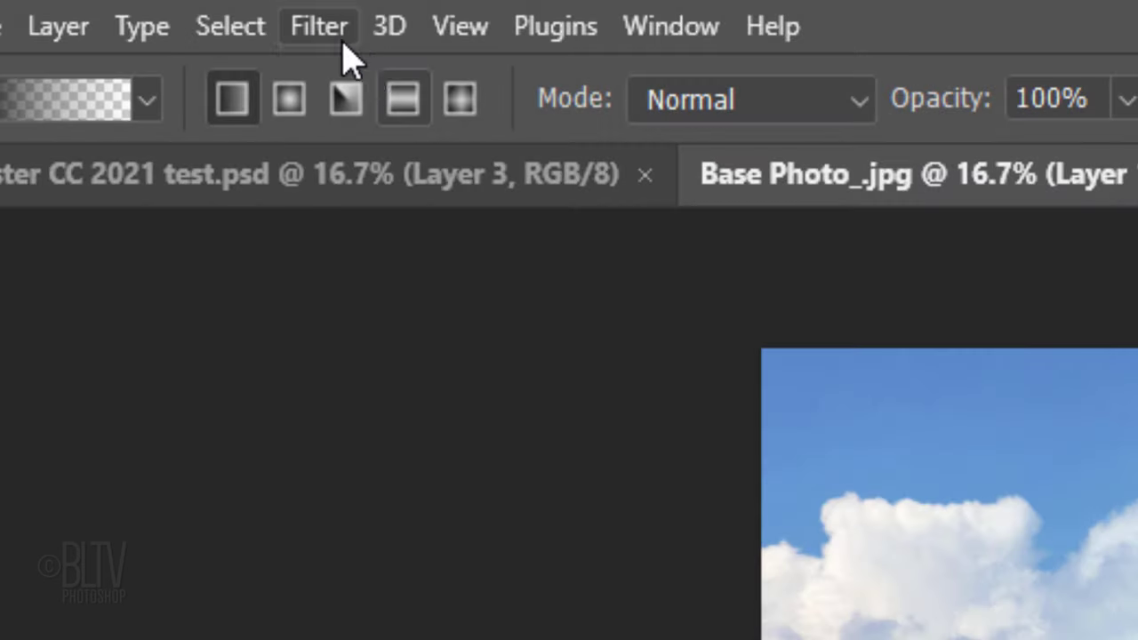
Preview the whole image in the Filter Gallery with Cutout at 8 levels, simplicity 6, fidelity 2
click(318, 26)
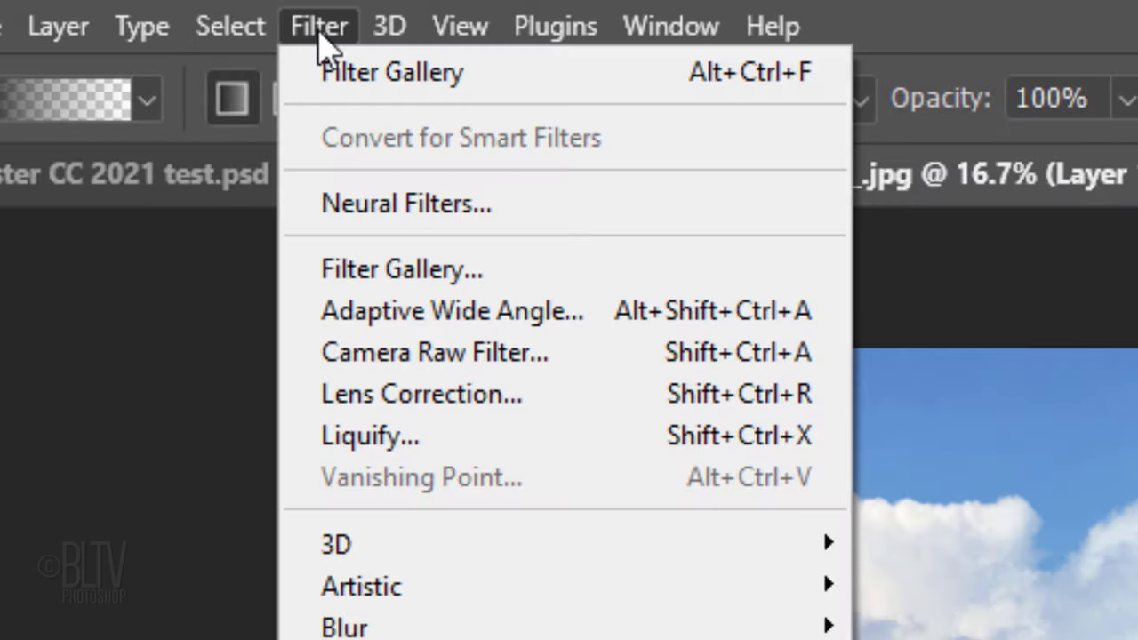
click(388, 283)
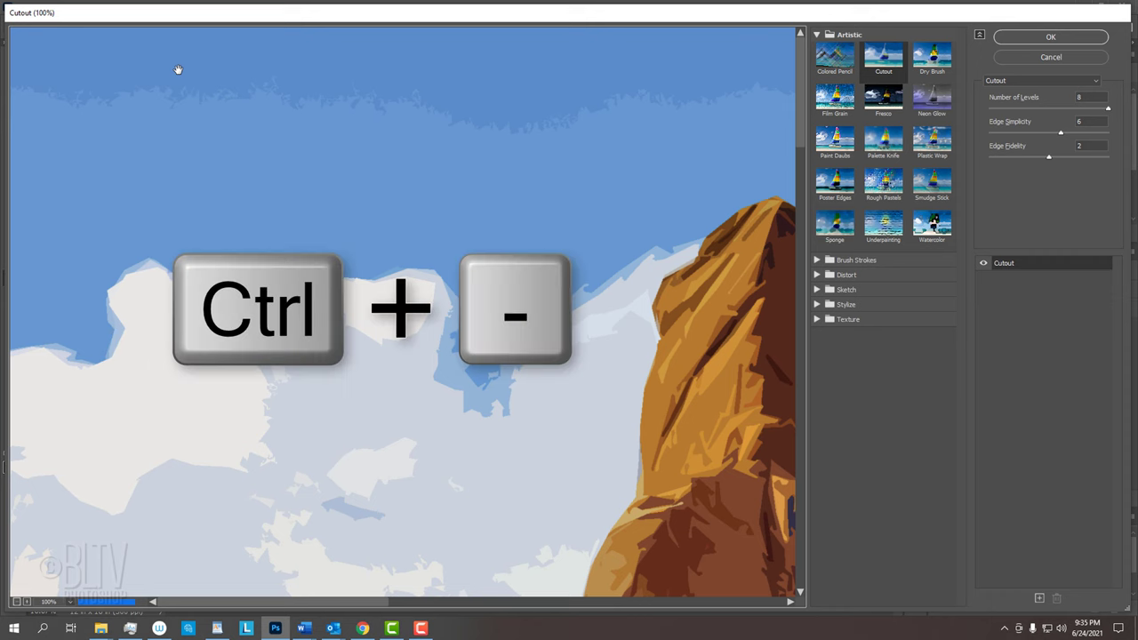
key(ctrl+minus)
key(ctrl+minus)
key(ctrl+minus)
key(ctrl+minus)
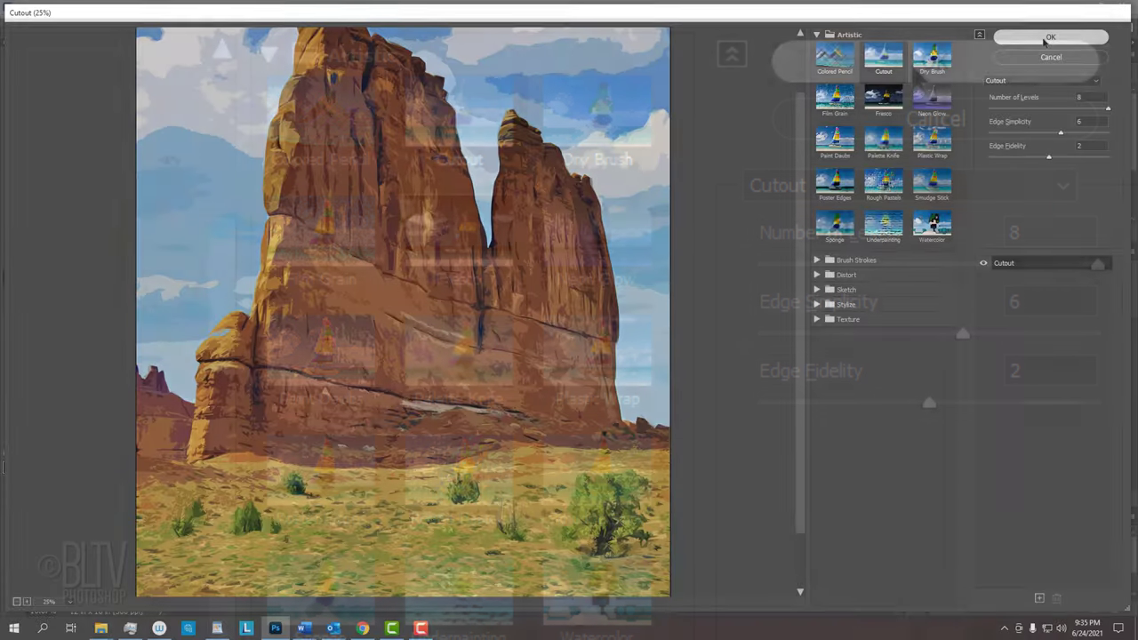
Apply the Cutout filter, then add a Surface Blur with radius 50 px and threshold 10
click(1049, 37)
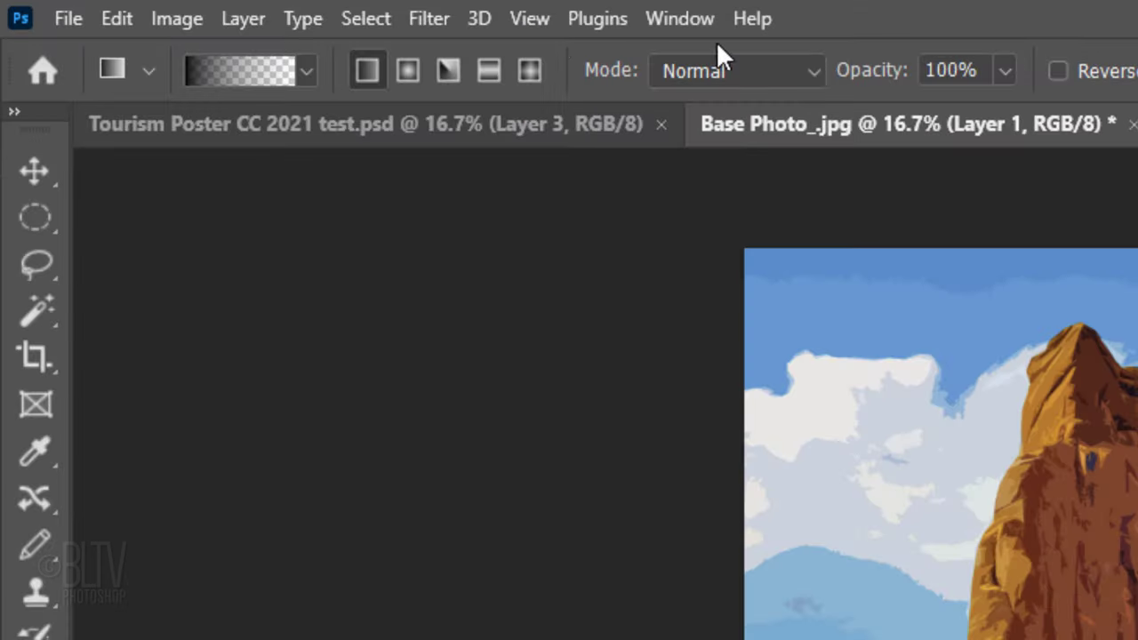
click(162, 7)
mouse_move(455, 442)
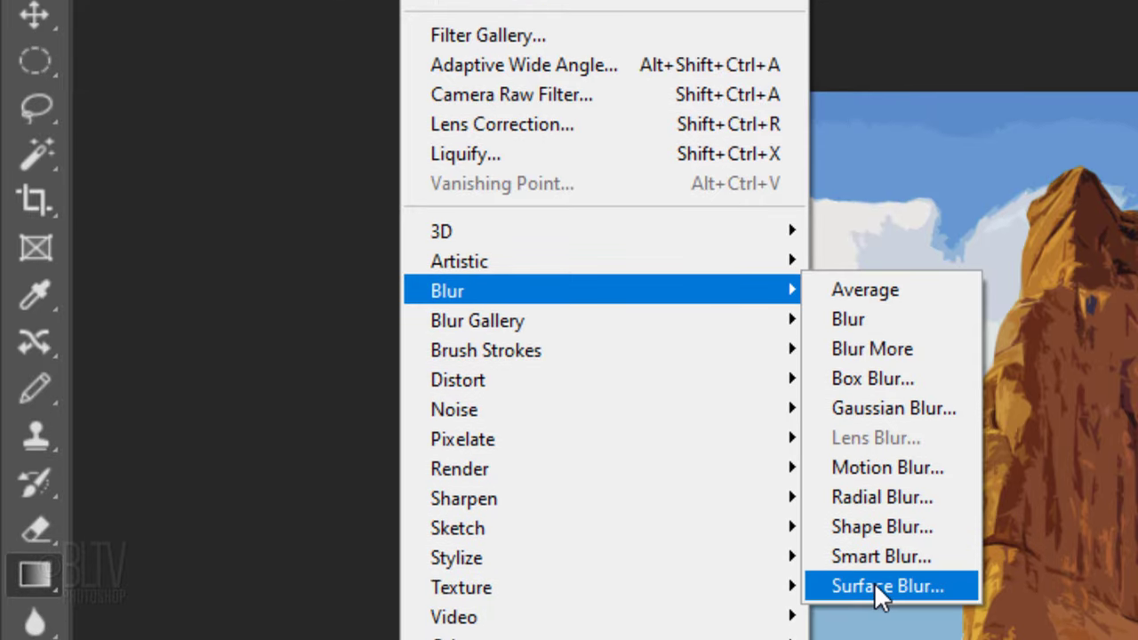
click(874, 582)
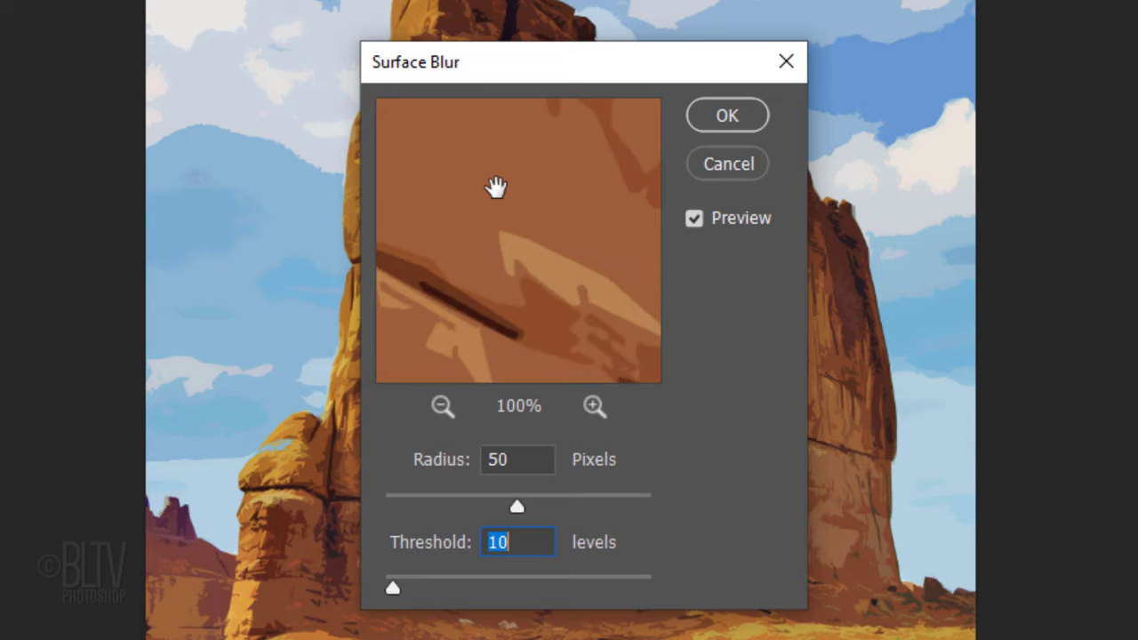
click(722, 135)
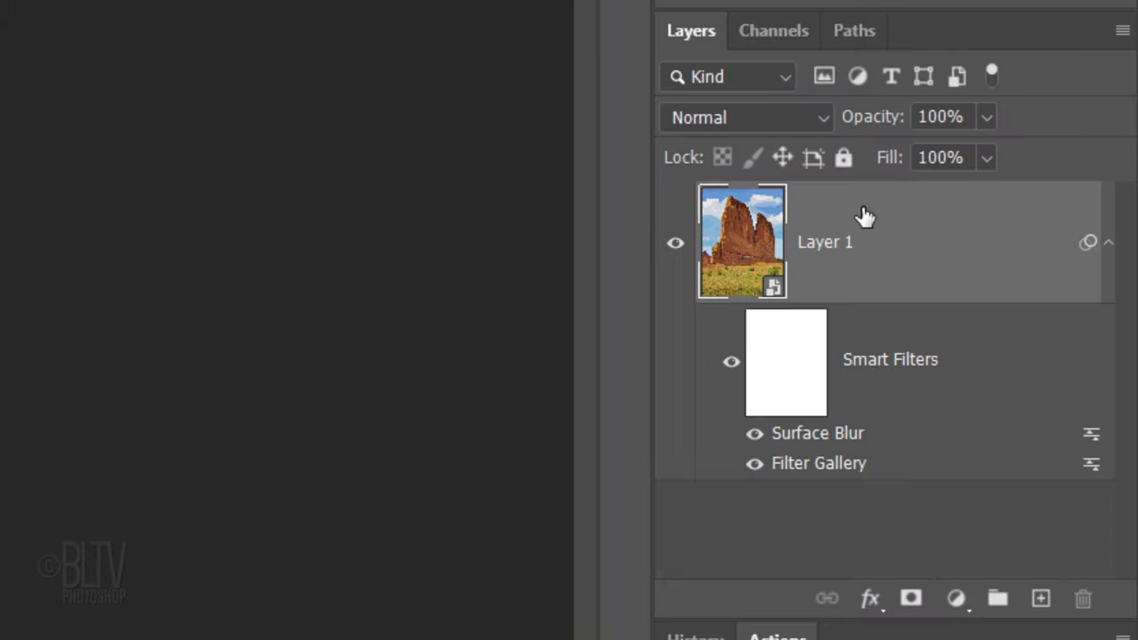
Give Layer 1 a white Inner Glow (Edge, Choke 100%, Size 80 px) via Layer Style
double_click(948, 235)
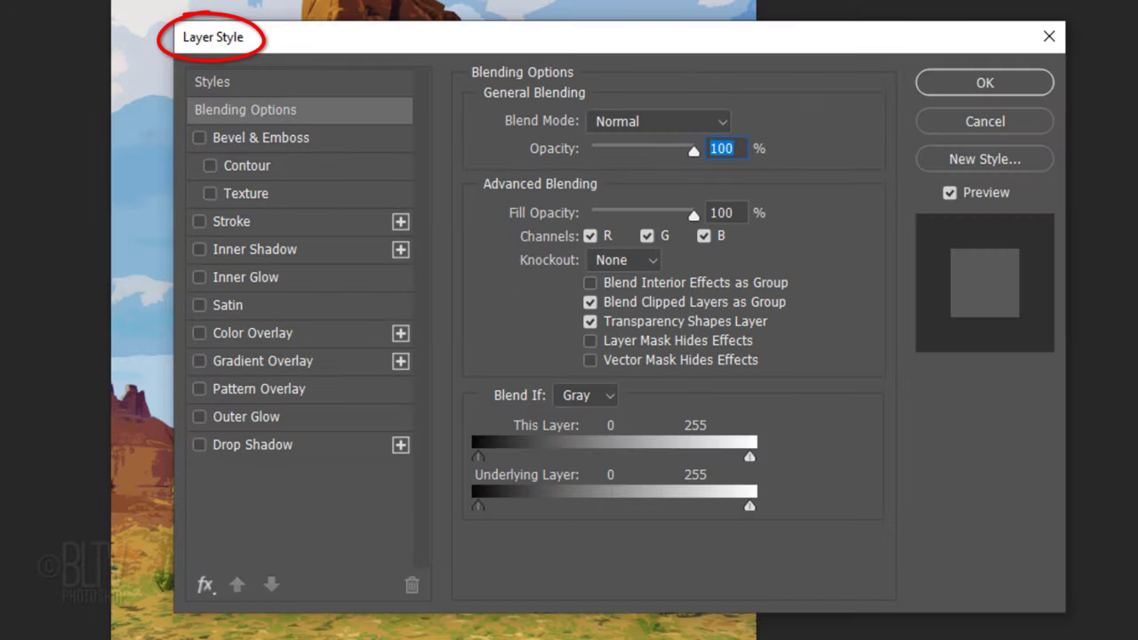
click(246, 277)
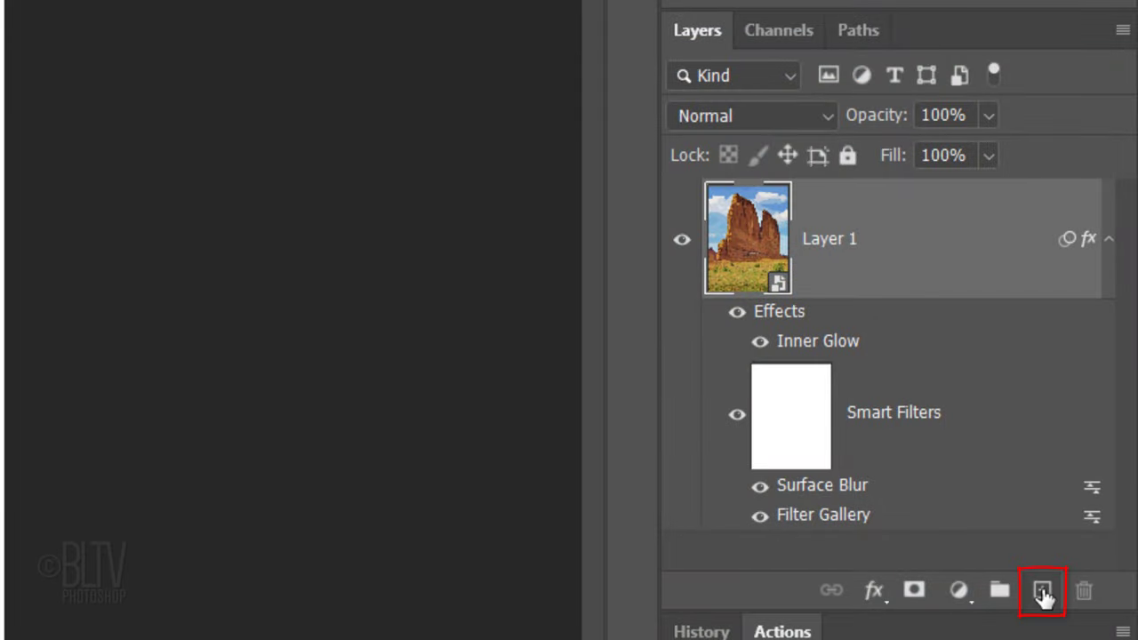
Add a new layer and pick the Ellipse Tool in Shape mode
click(1042, 590)
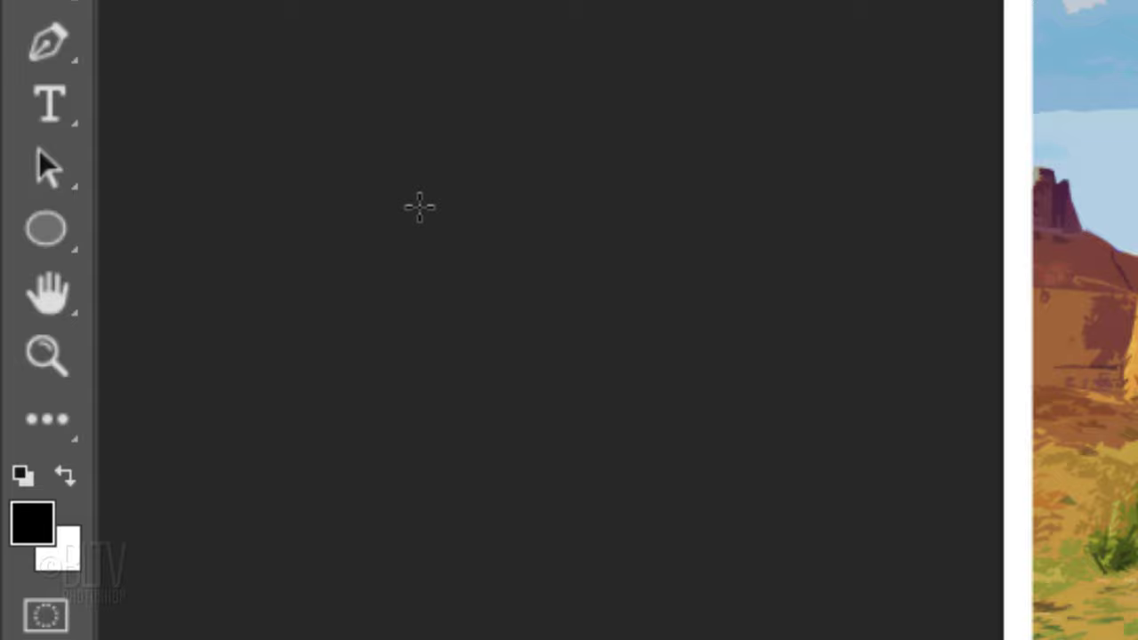
right_click(44, 233)
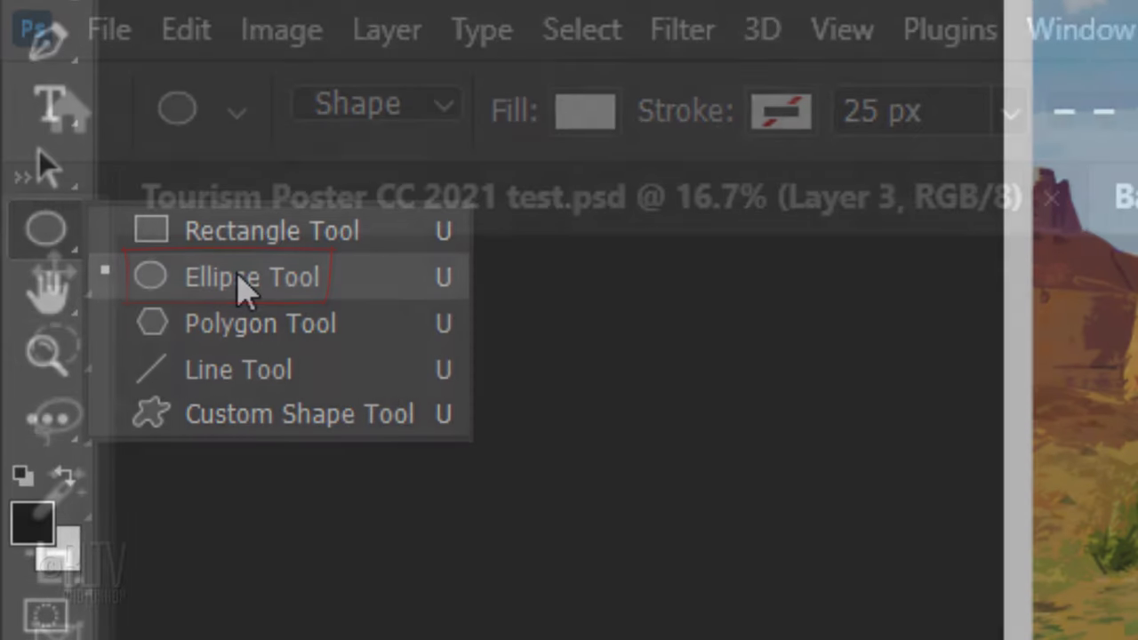
click(248, 286)
click(439, 118)
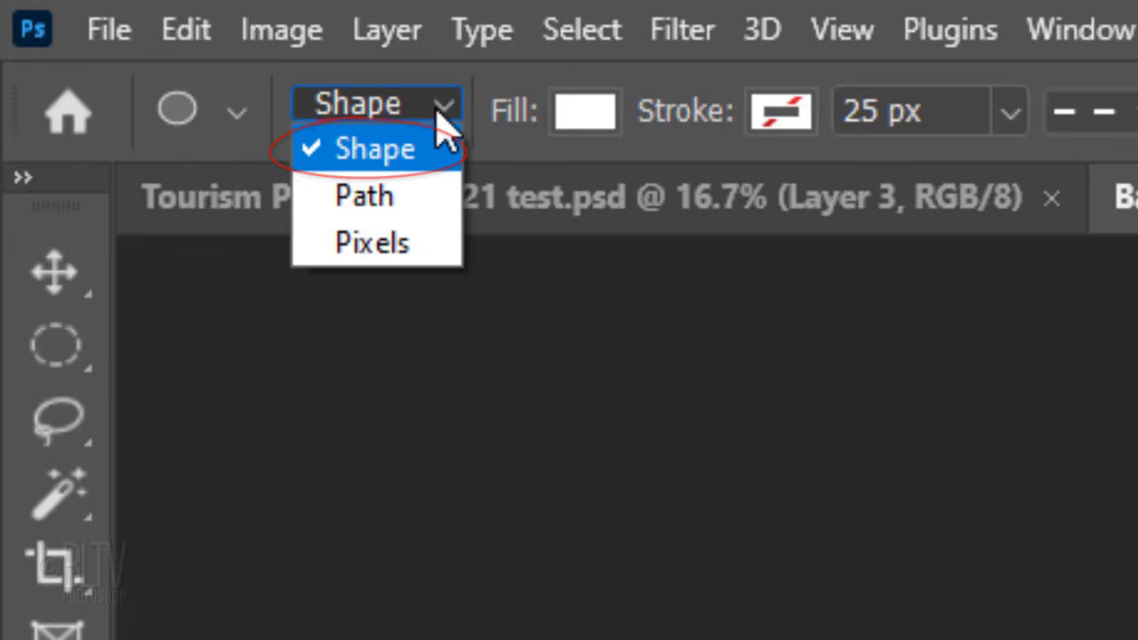
click(439, 121)
Set the ellipse fill colour to #ffde00 yellow with no stroke
click(584, 113)
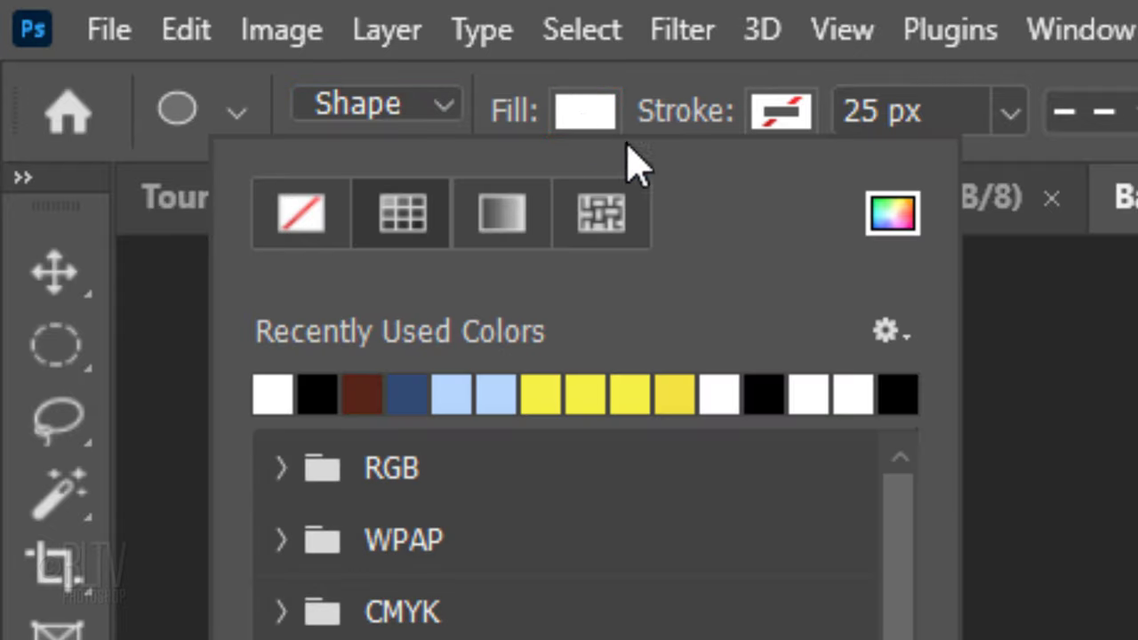
click(892, 216)
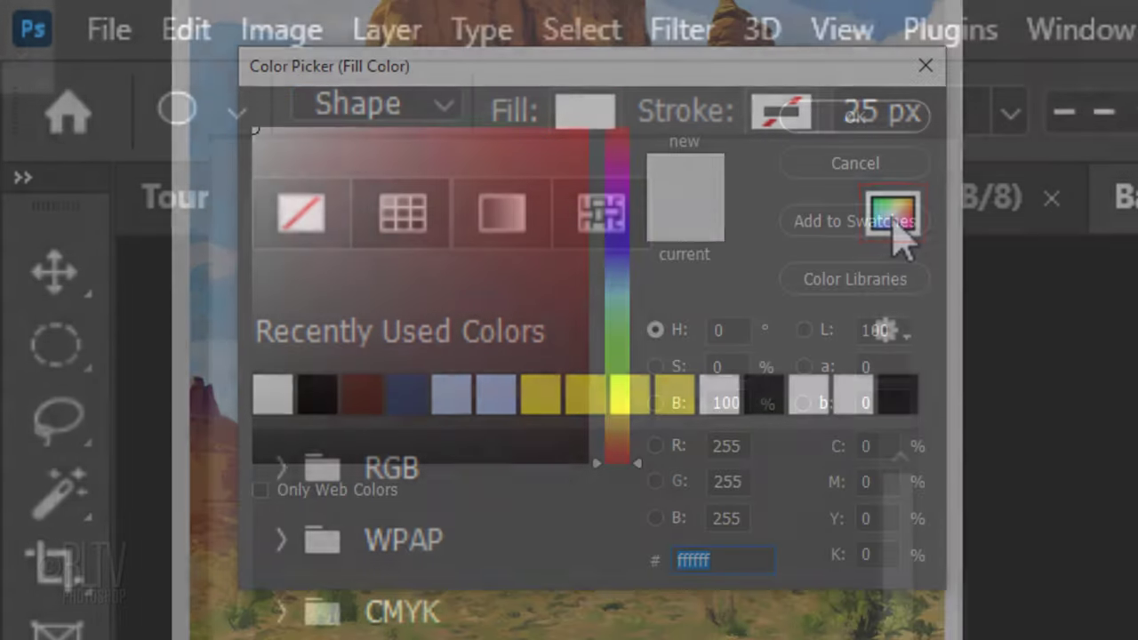
click(617, 415)
text(ffde00)
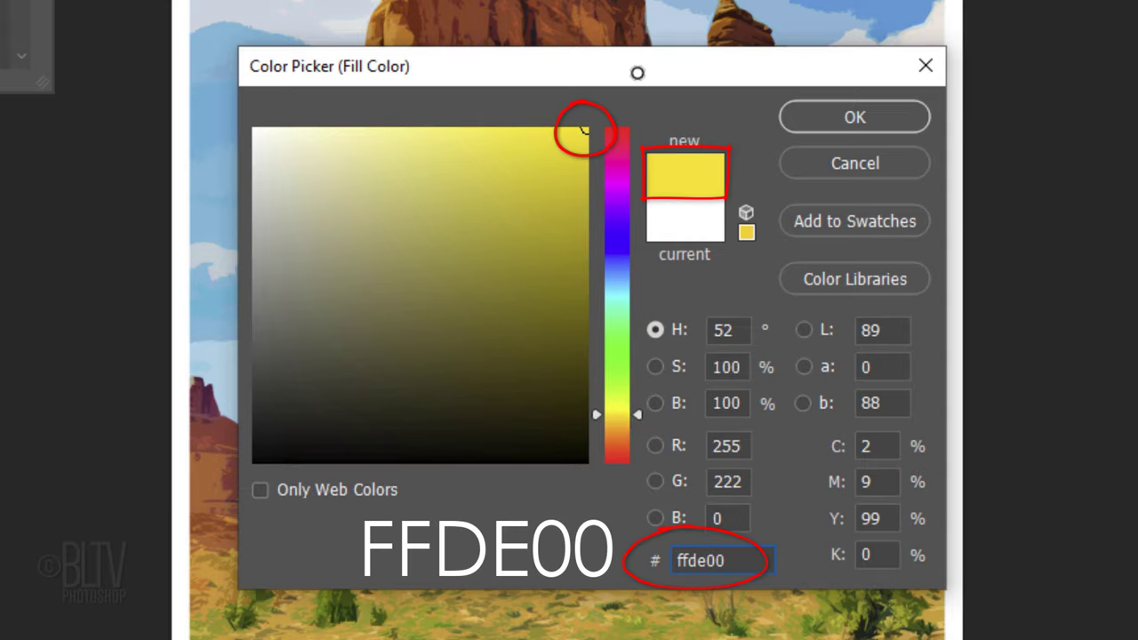
click(855, 120)
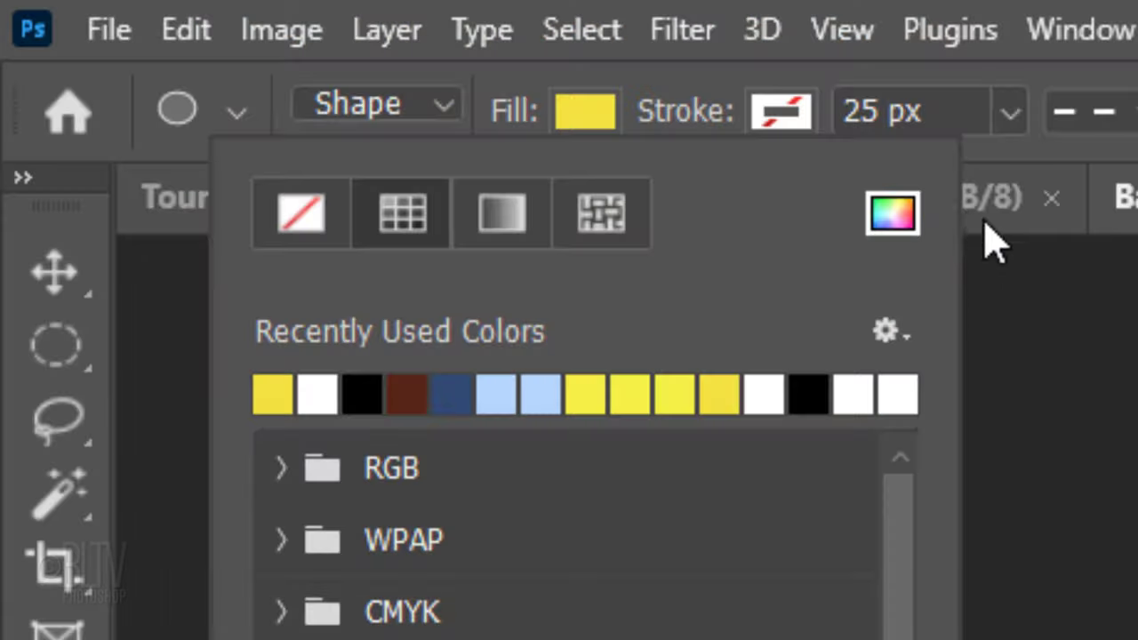
click(781, 112)
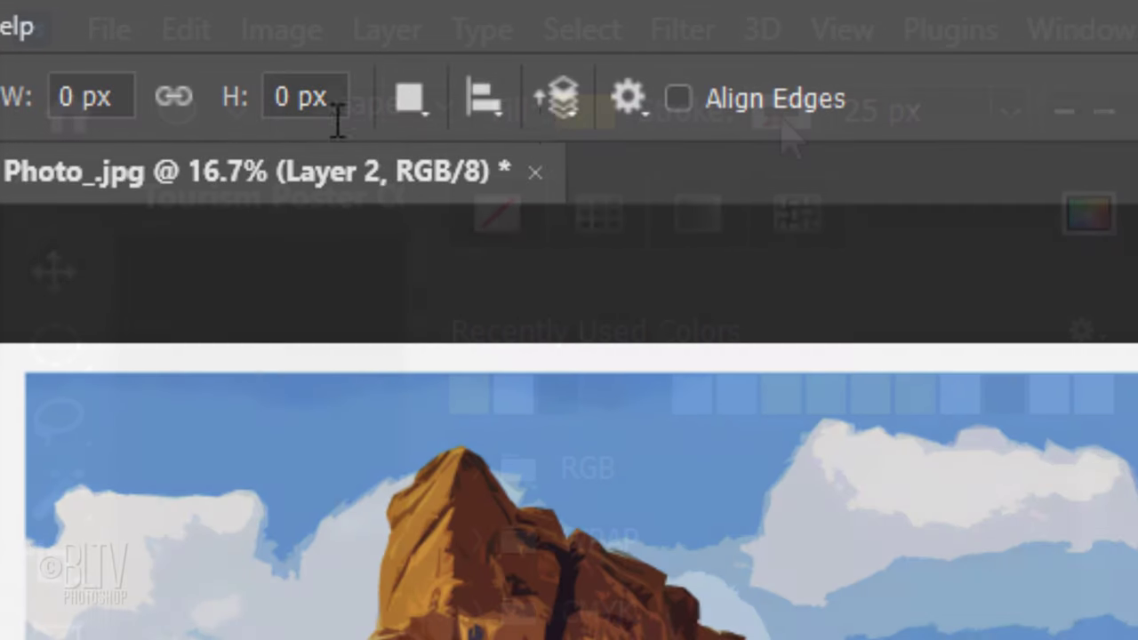
Draw the proportional yellow sun circle in the upper-left sky and hide the bounding box
click(634, 104)
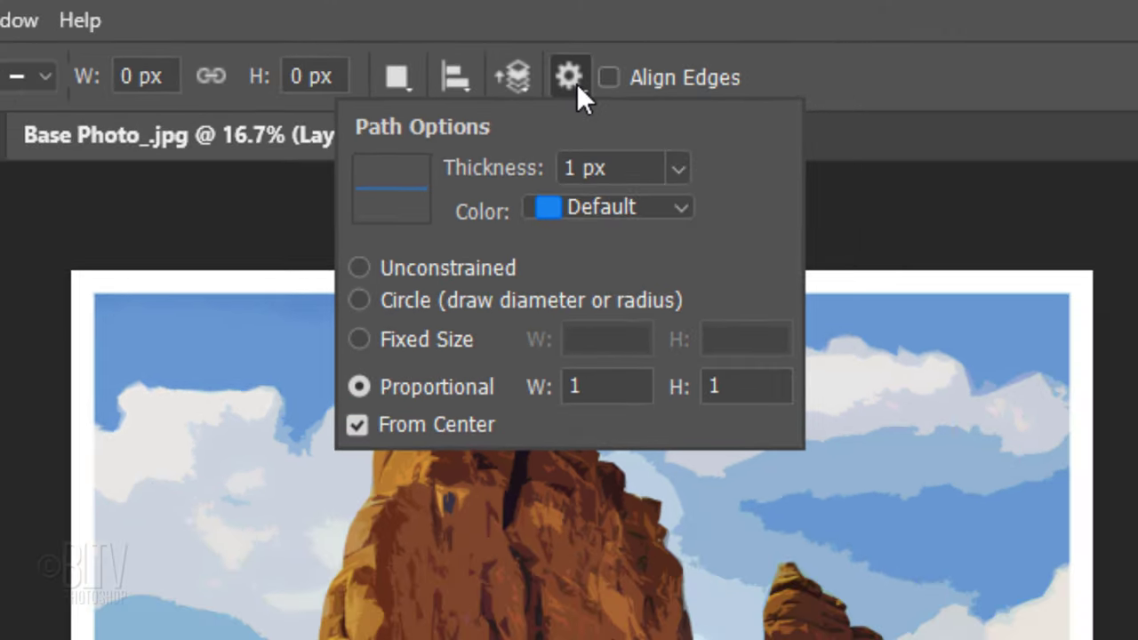
click(628, 98)
drag(215, 455, 288, 384)
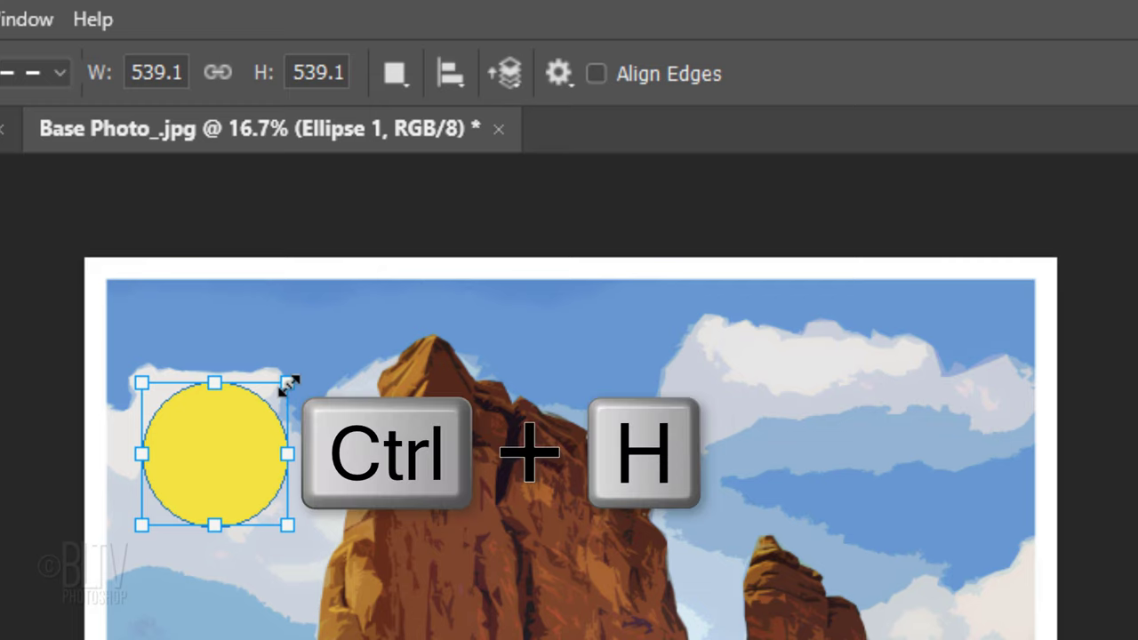
key(ctrl+h)
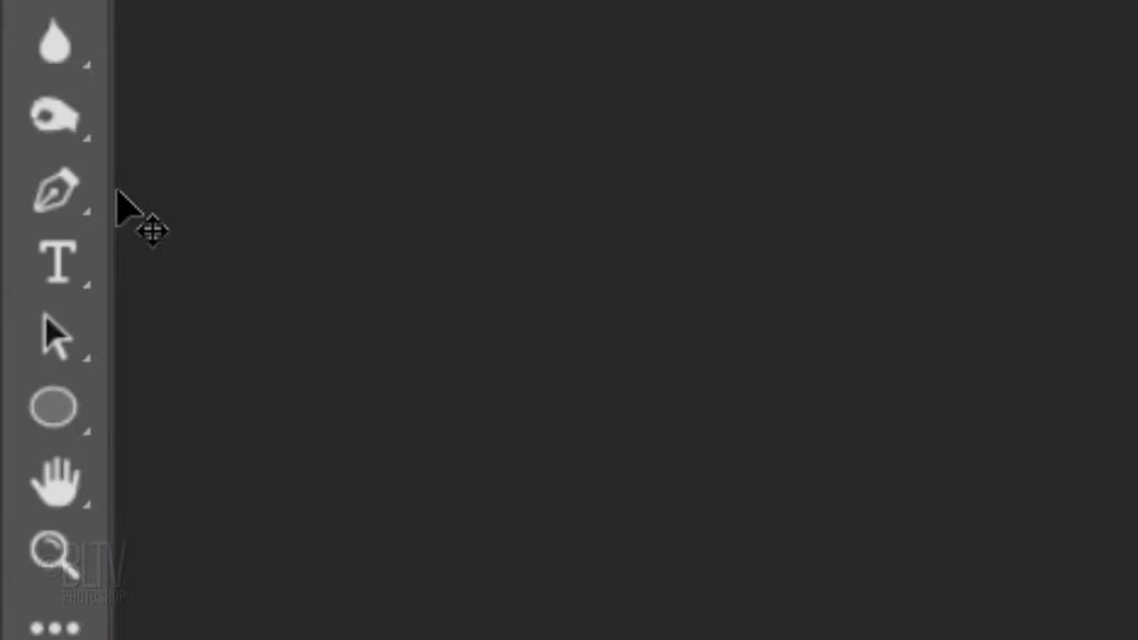
Place placeholder text below the rock in Rockwell Condensed Regular
right_click(82, 258)
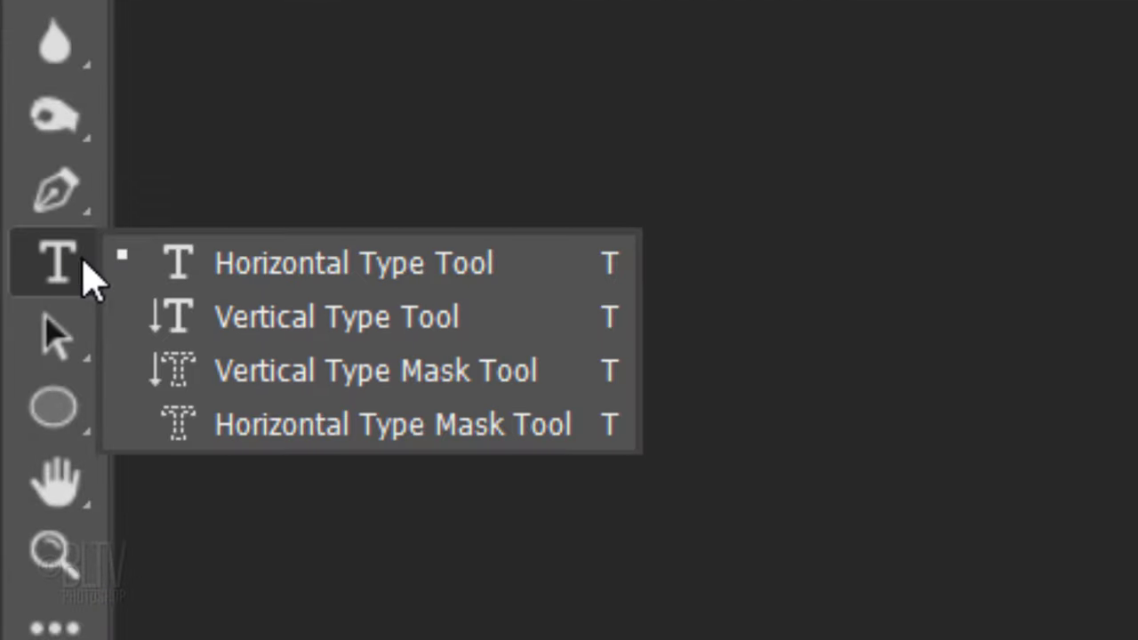
click(336, 264)
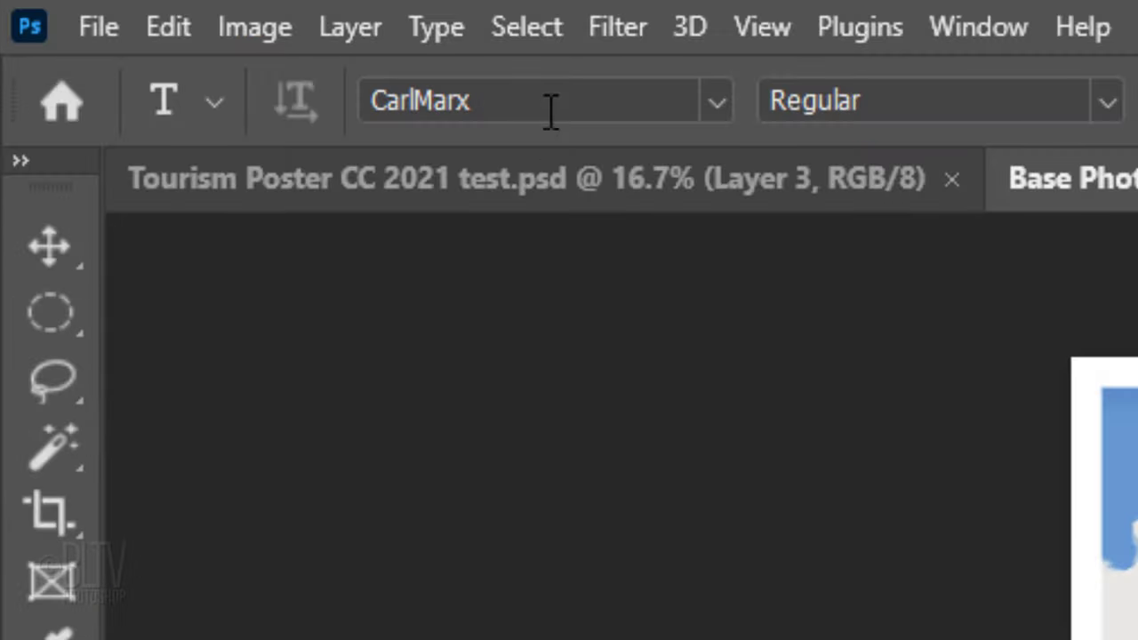
click(548, 104)
text(Rockwell Condensed)
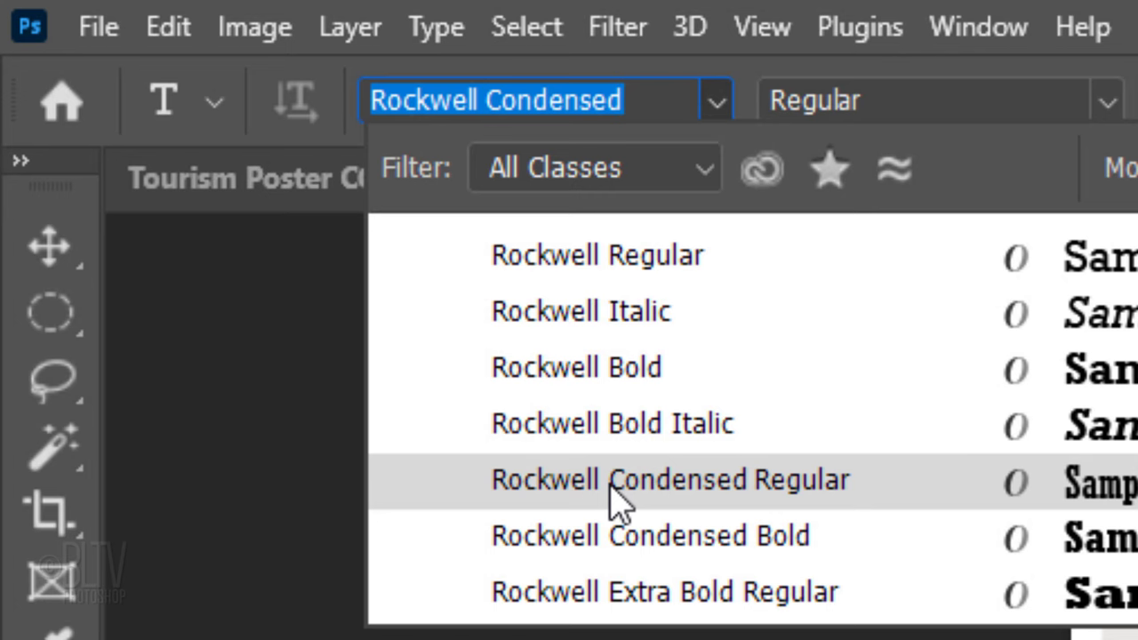
click(612, 485)
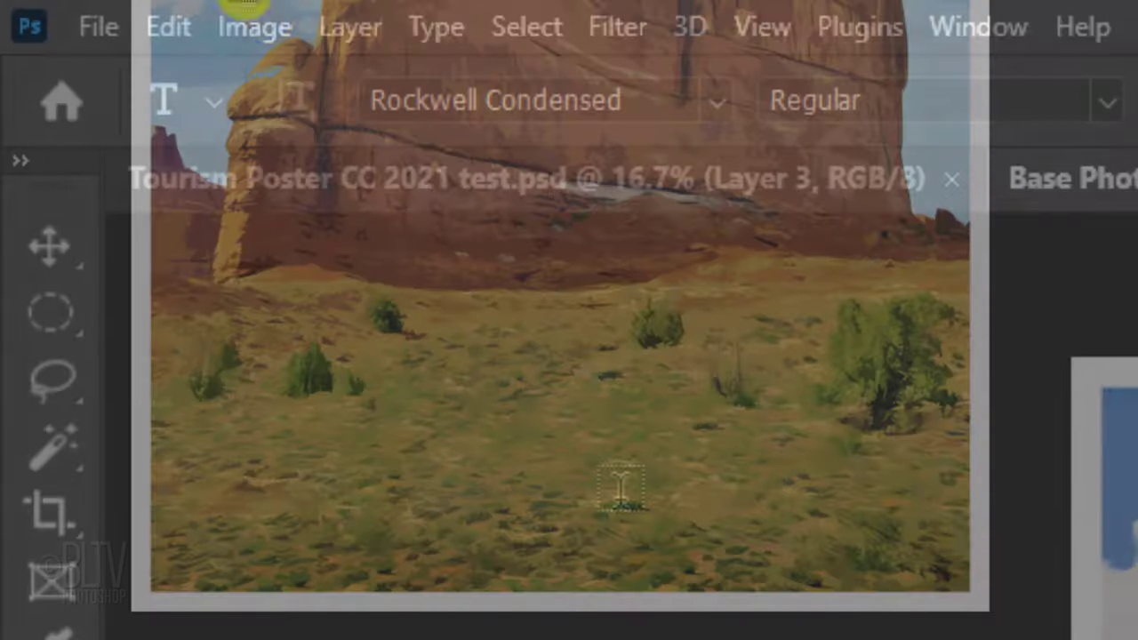
click(619, 485)
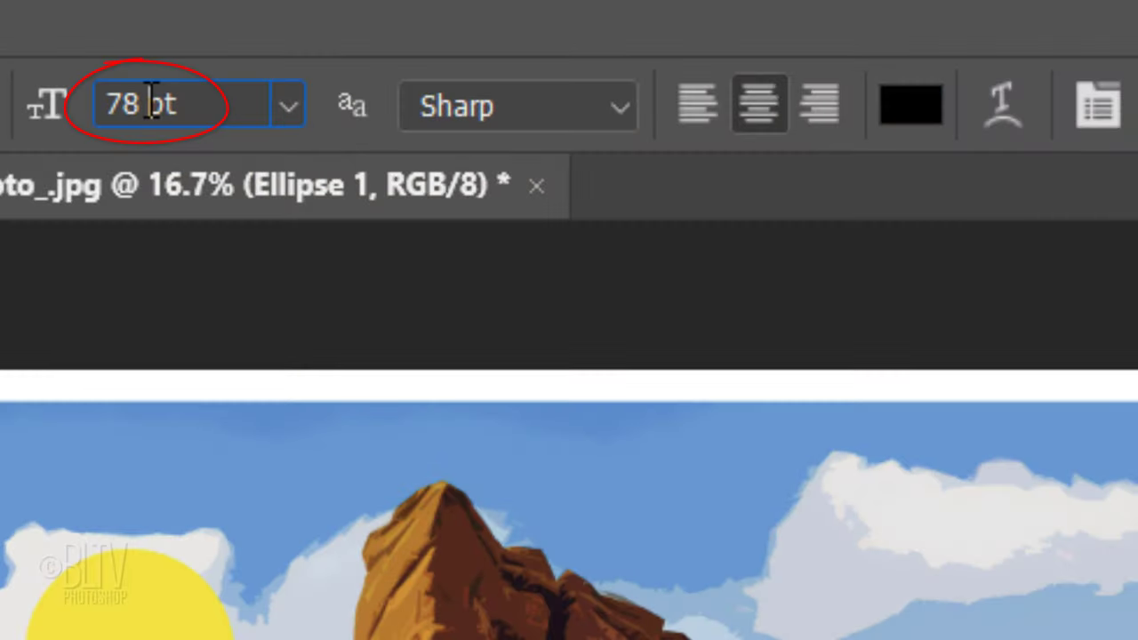
Set the text to 210 pt and colour it with the sun's sampled yellow
click(51, 105)
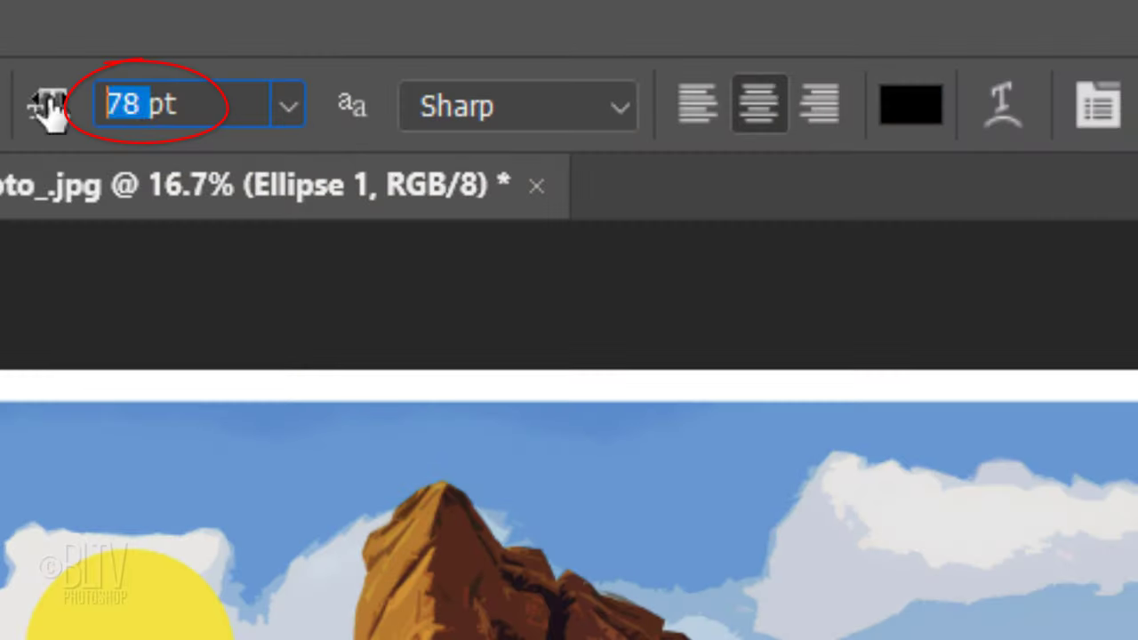
text(210)
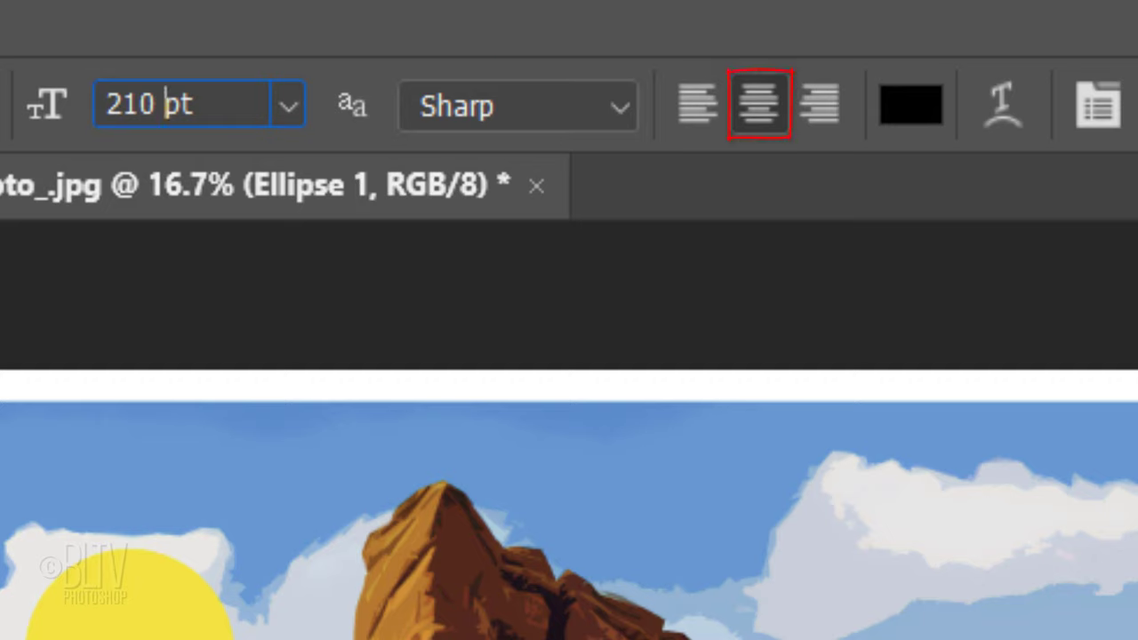
click(911, 108)
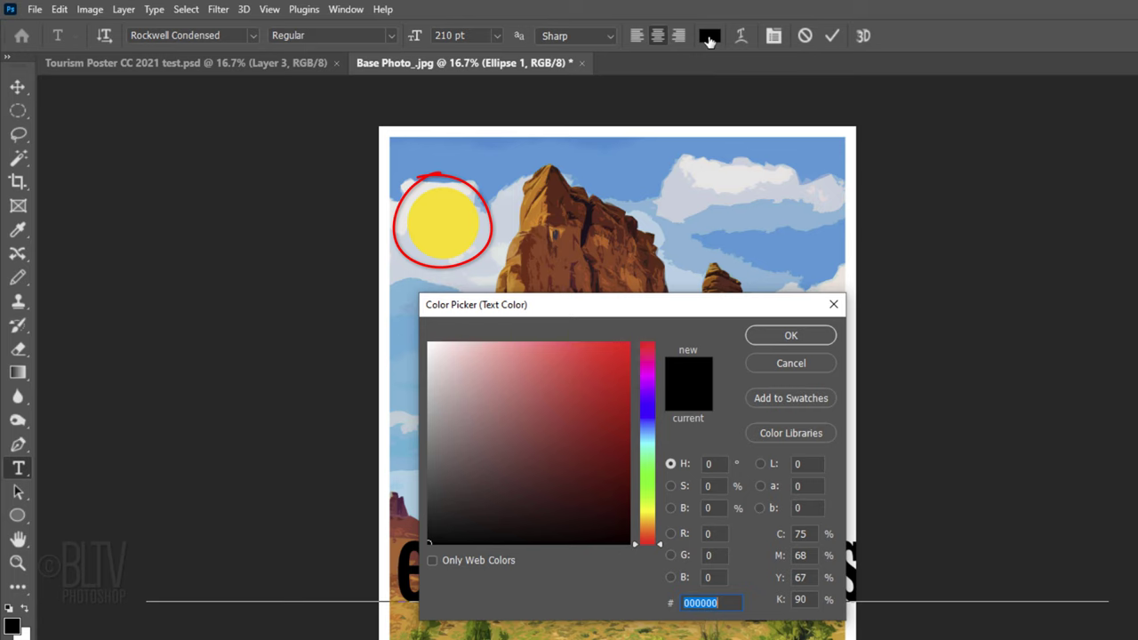
click(448, 221)
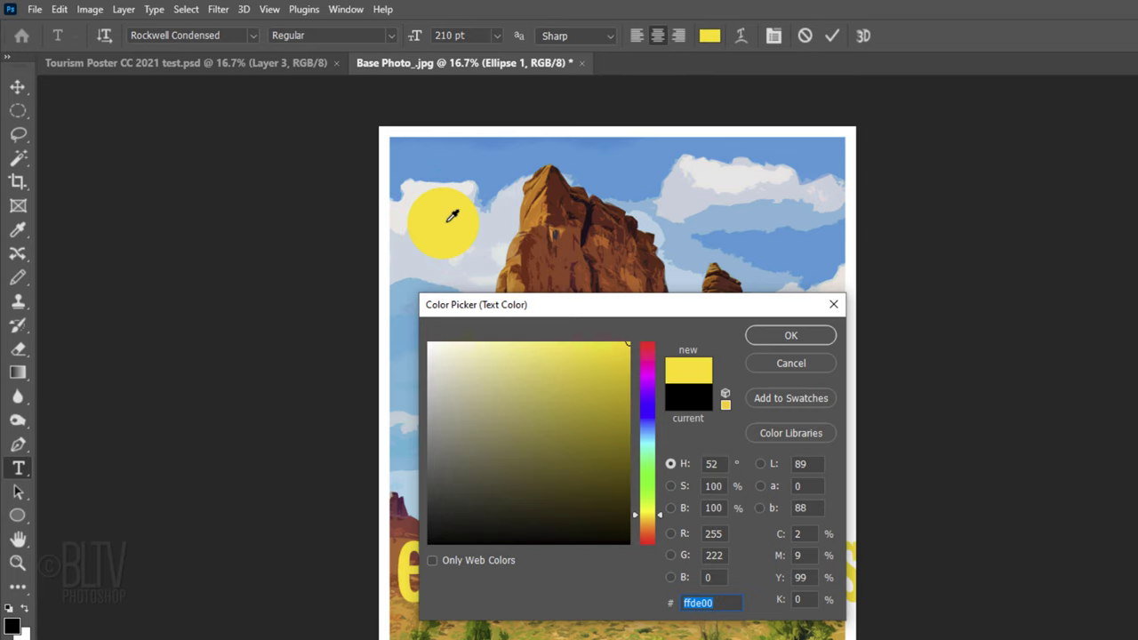
click(782, 342)
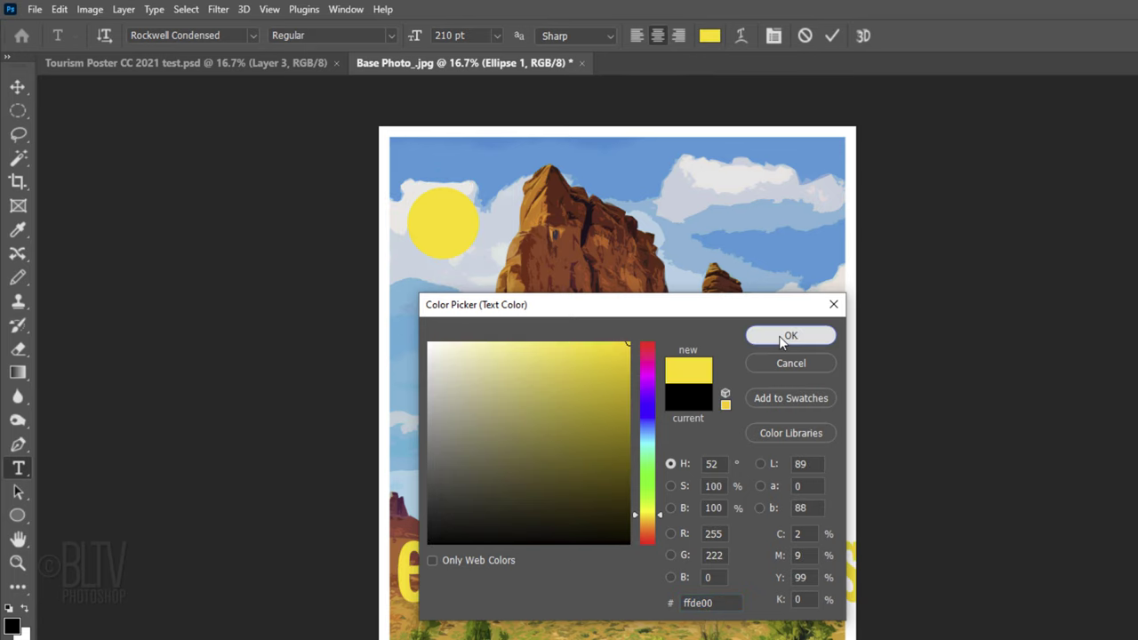
Type ARCHES, tighten its tracking with Alt+Left Arrow, and commit the text
text(ARCHES)
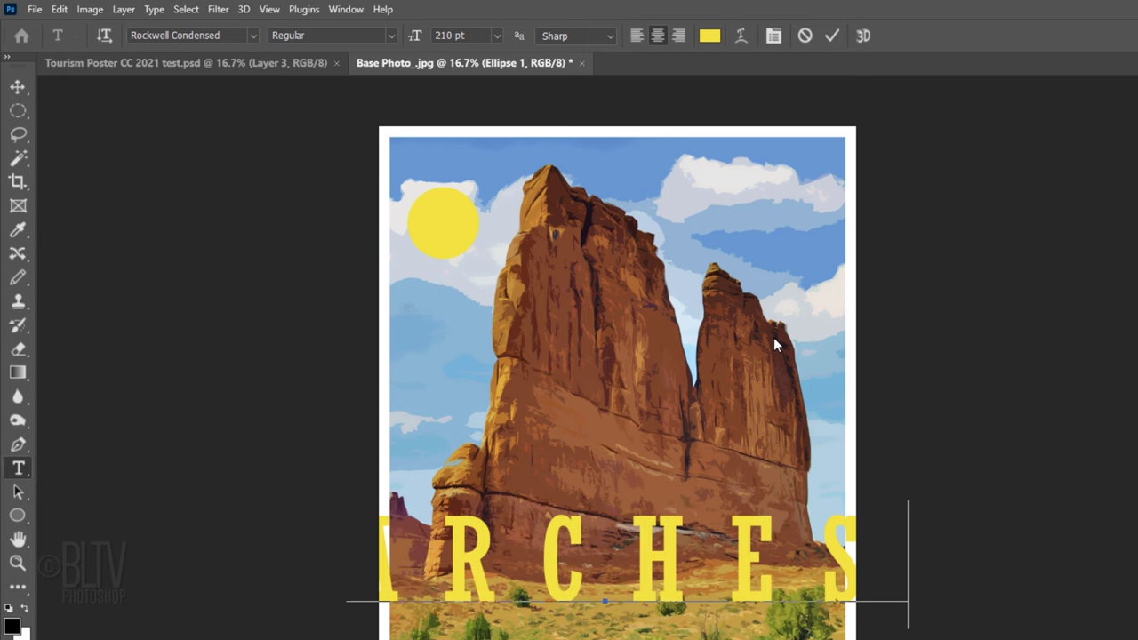
drag(877, 541, 233, 525)
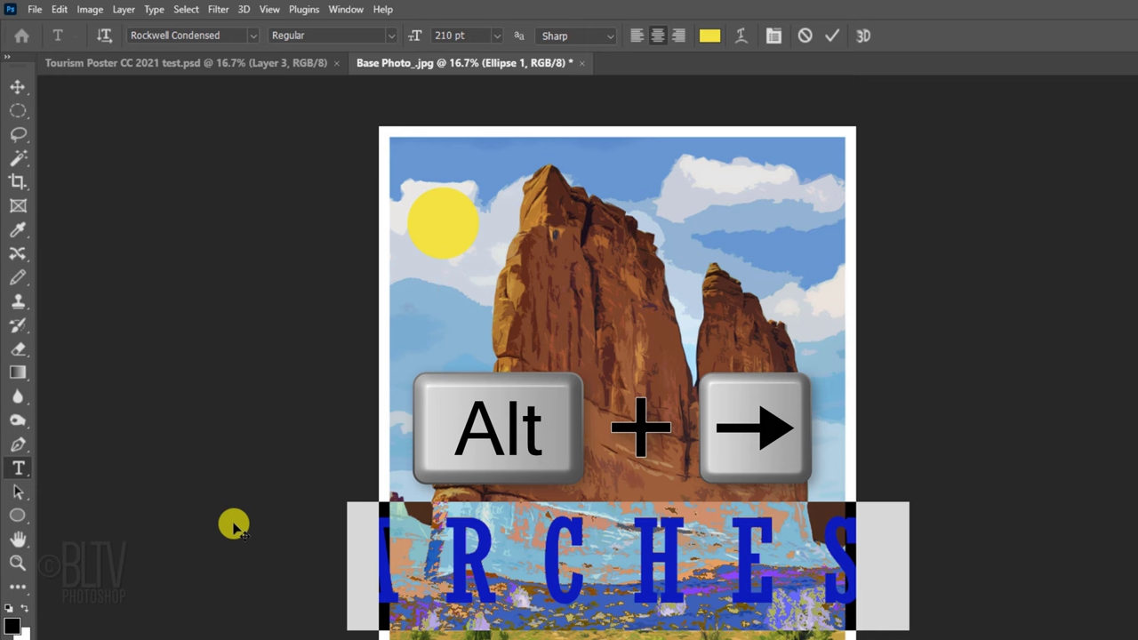
key(alt+Left)
key(alt+Left)
key(alt+Left)
key(alt+Left)
key(alt+Left)
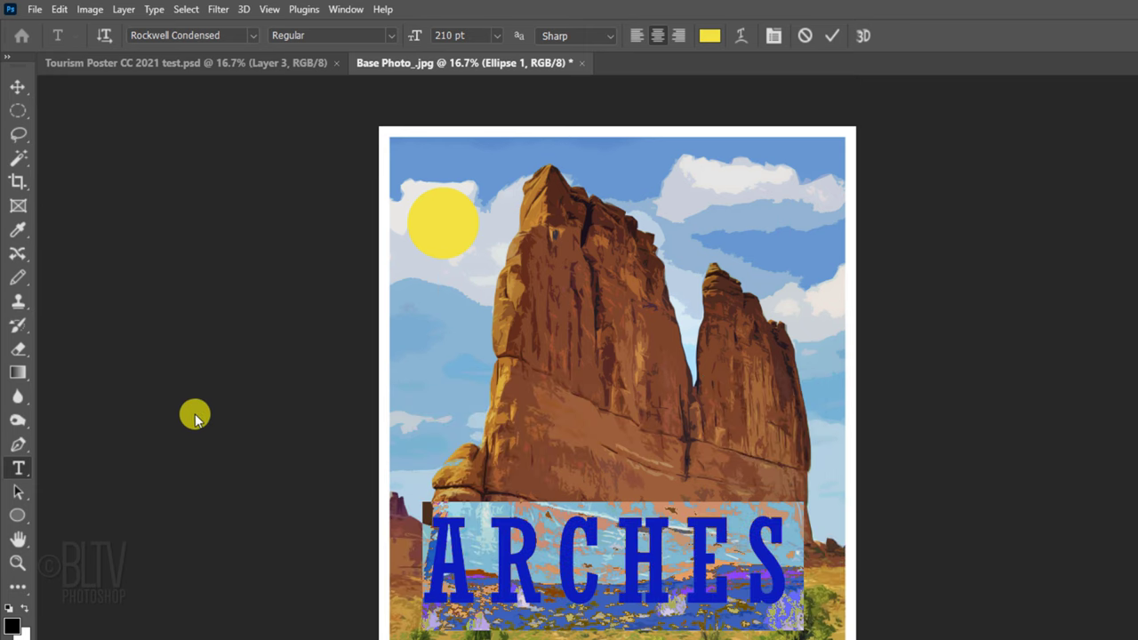
click(18, 86)
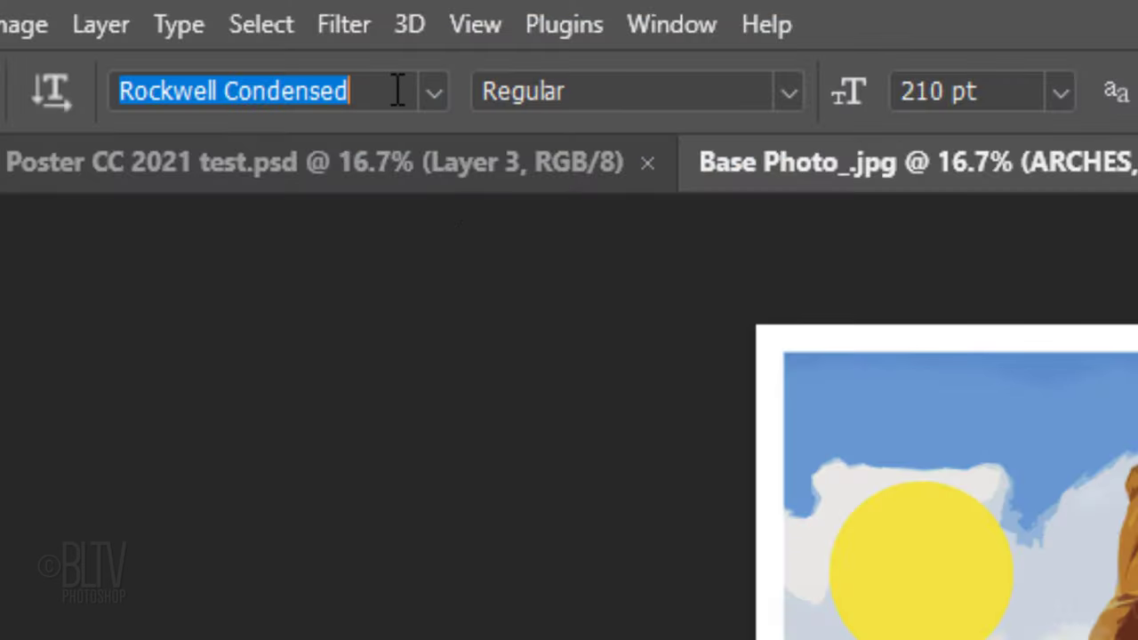
Set the type to CarlMarx Regular at 78 pt
text(CarlMarx)
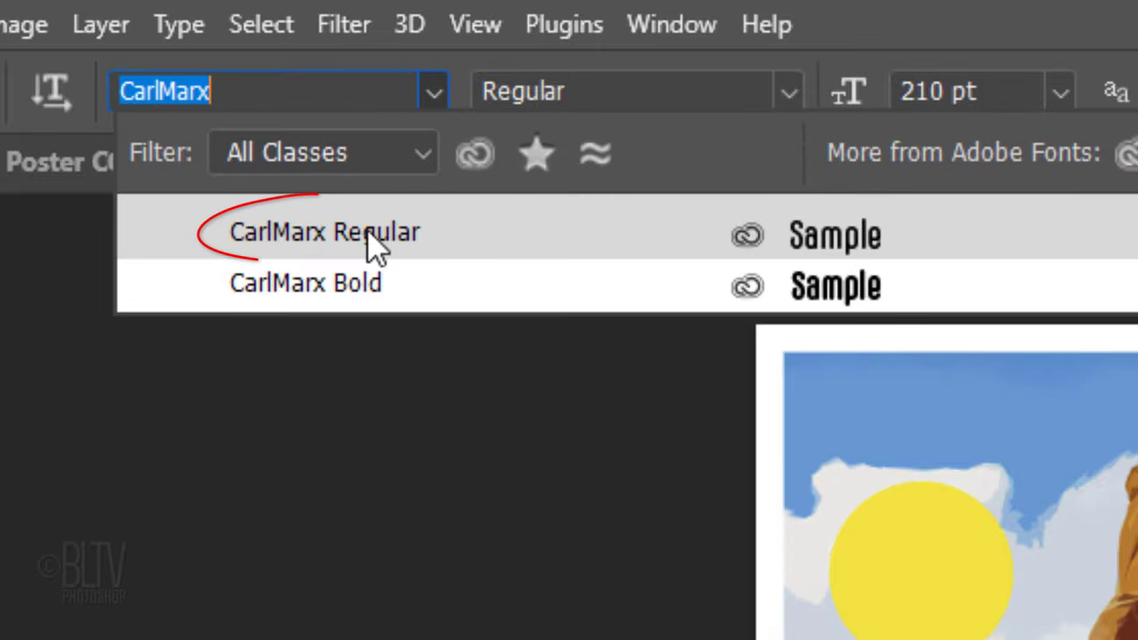
click(373, 249)
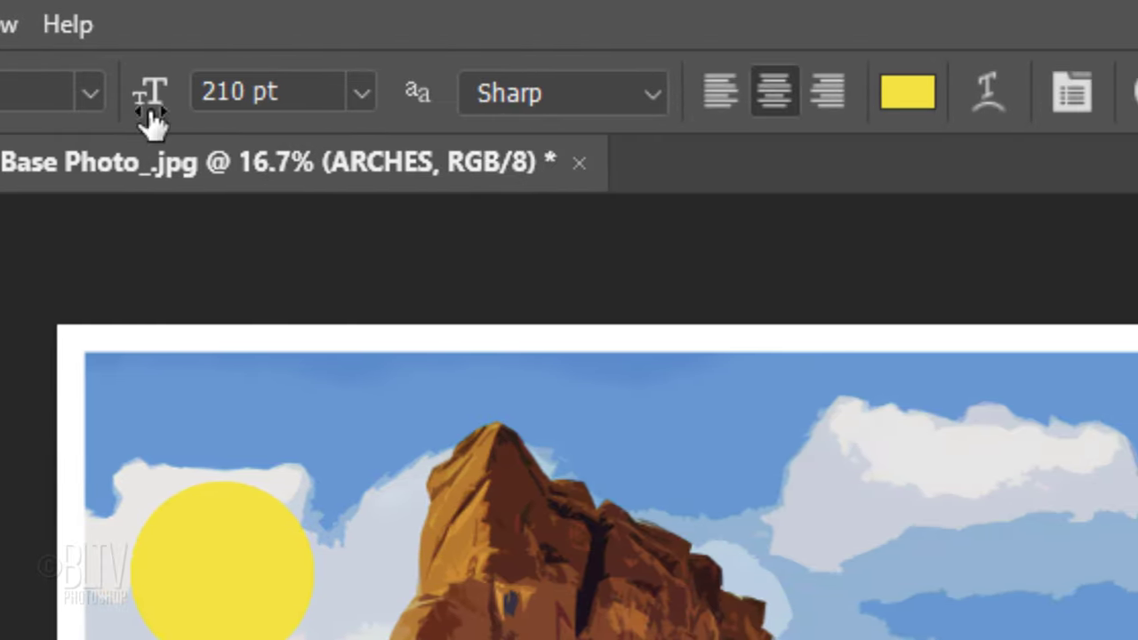
click(190, 96)
text(78)
key(Return)
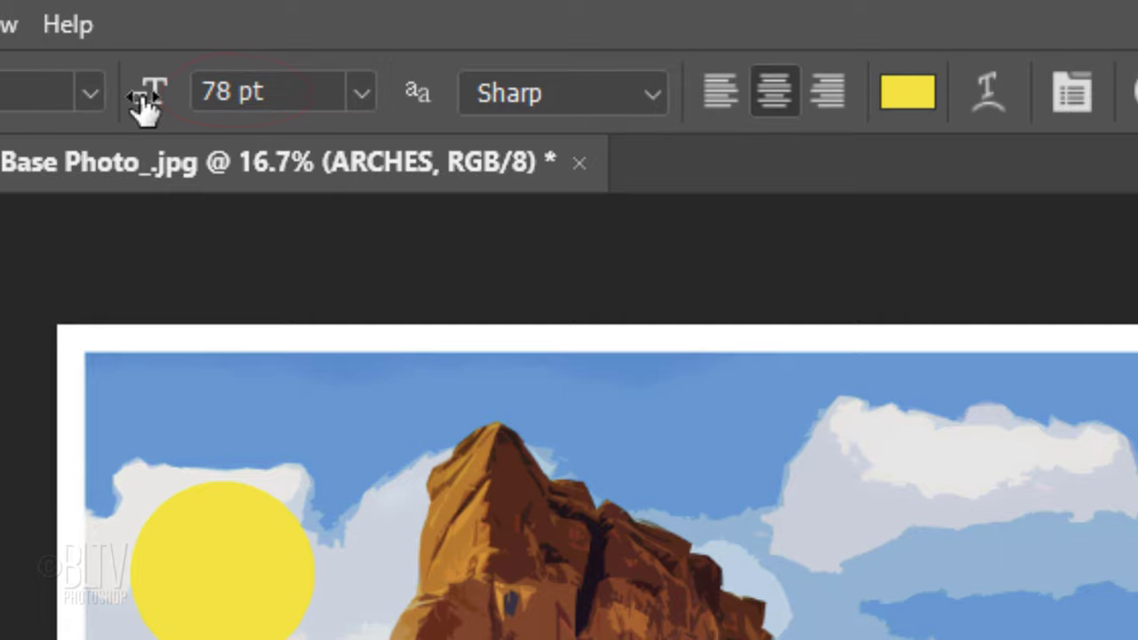
Colour the National Park text A9FF95 and widen its letter spacing
click(907, 94)
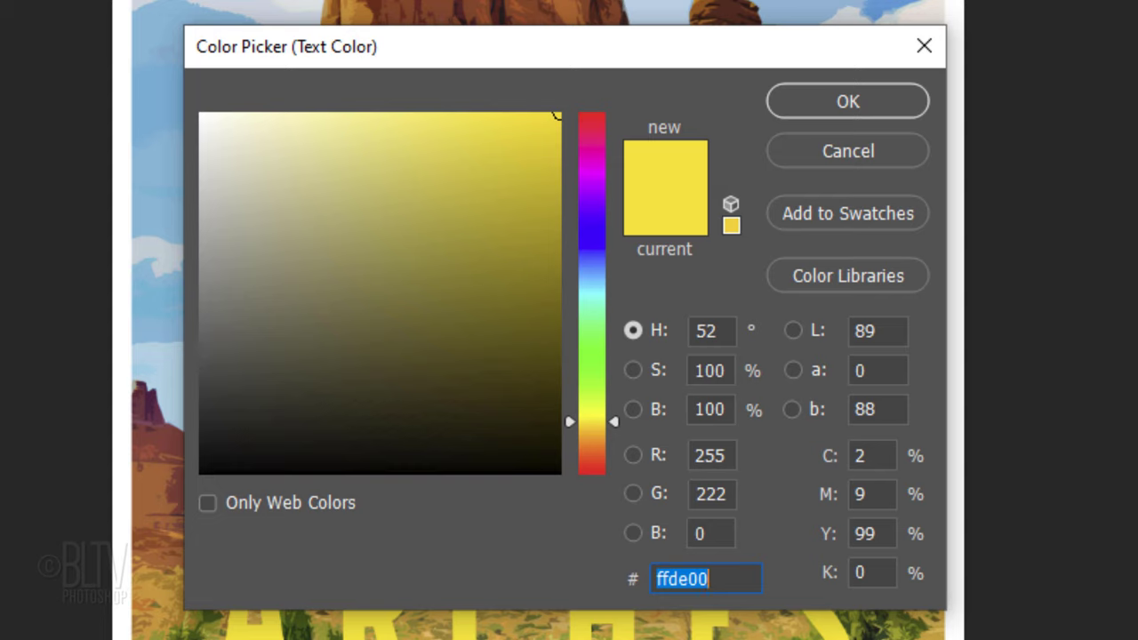
text(A9FF9)
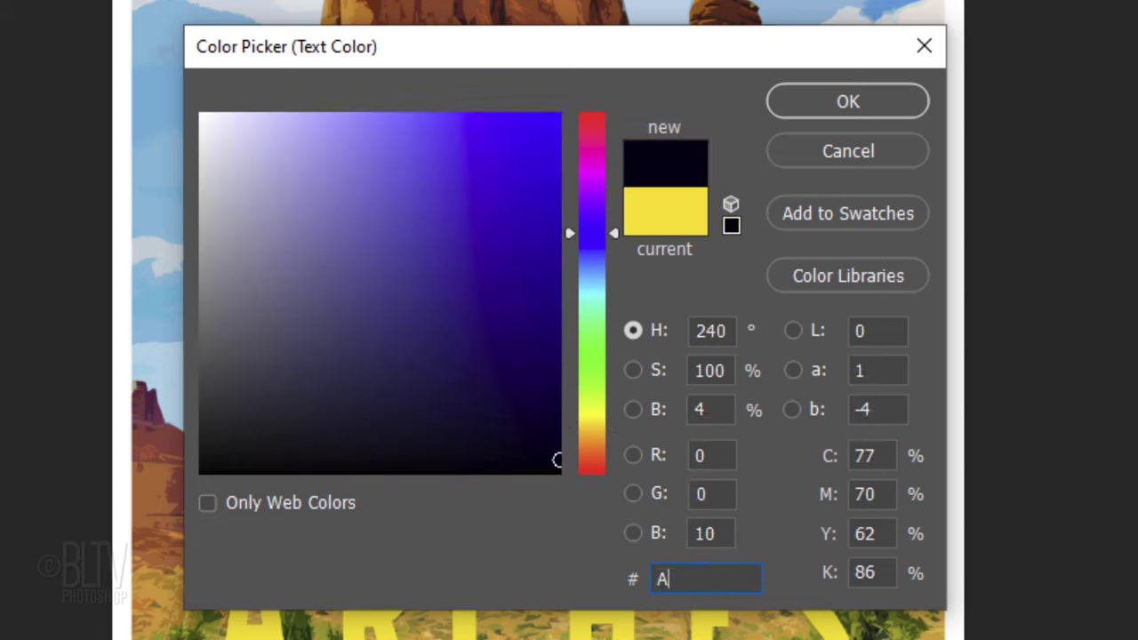
text(5)
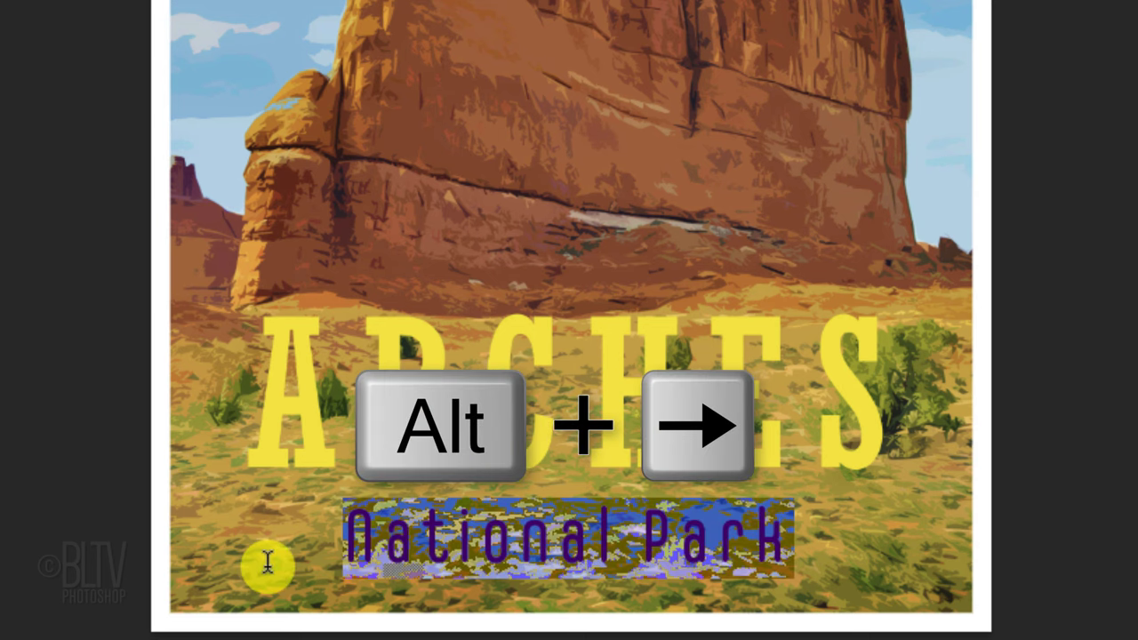
key(alt+Right)
key(alt+Right)
key(alt+Right)
key(alt+Right)
key(alt+Right)
key(alt+Right)
key(alt+Right)
key(alt+Right)
key(alt+Right)
key(alt+Right)
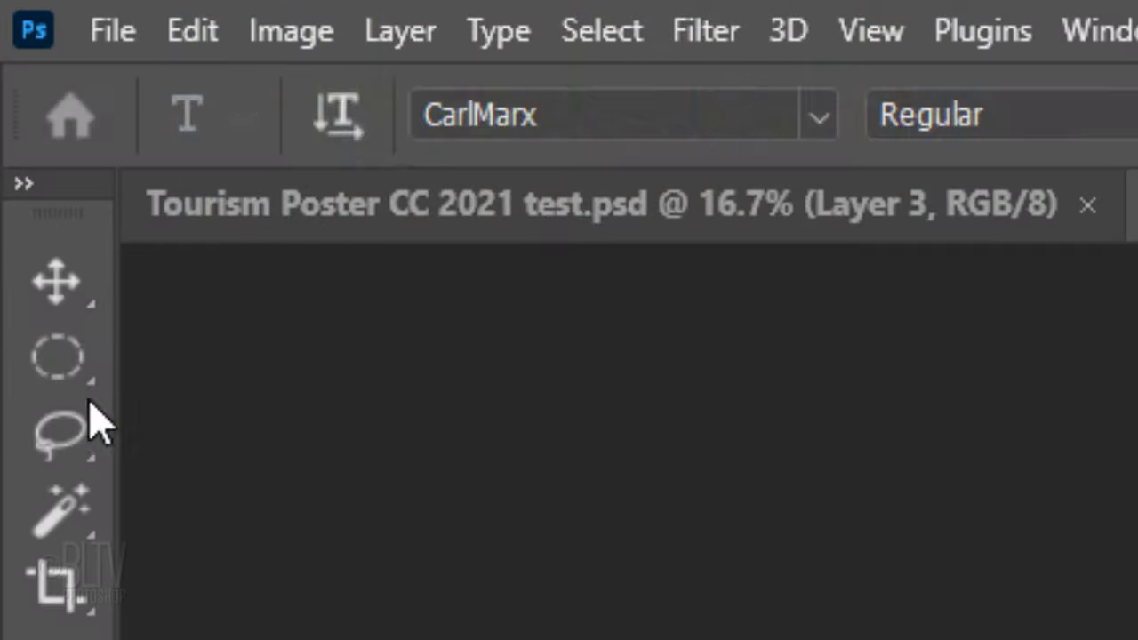
Select the ARCHES and National Park layers and centre them horizontally on the poster
click(64, 299)
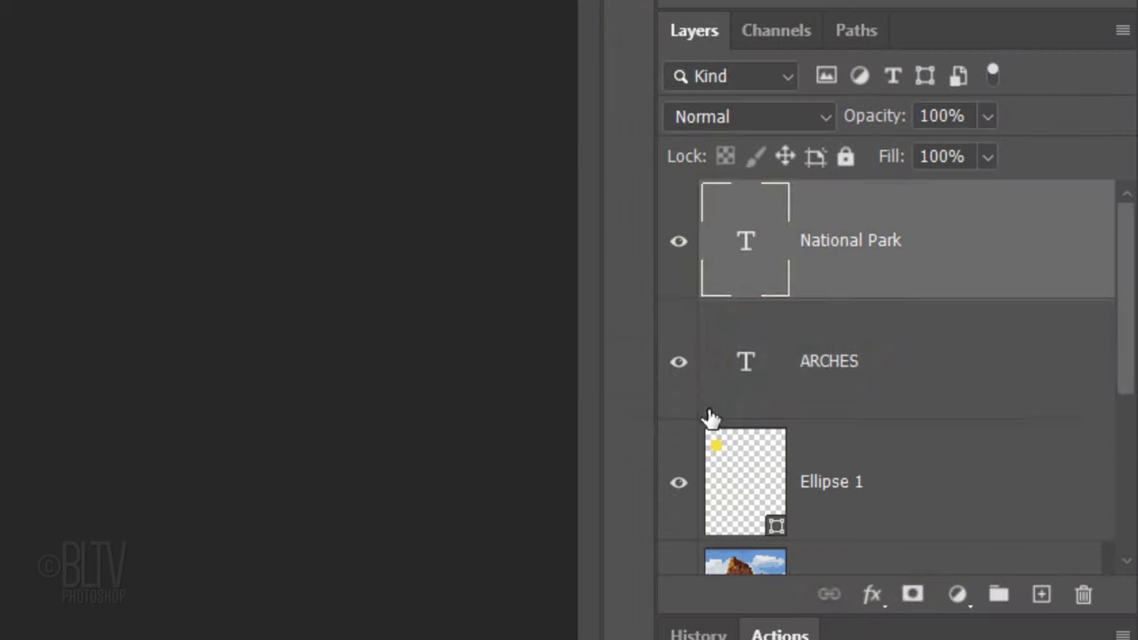
shift+click(782, 372)
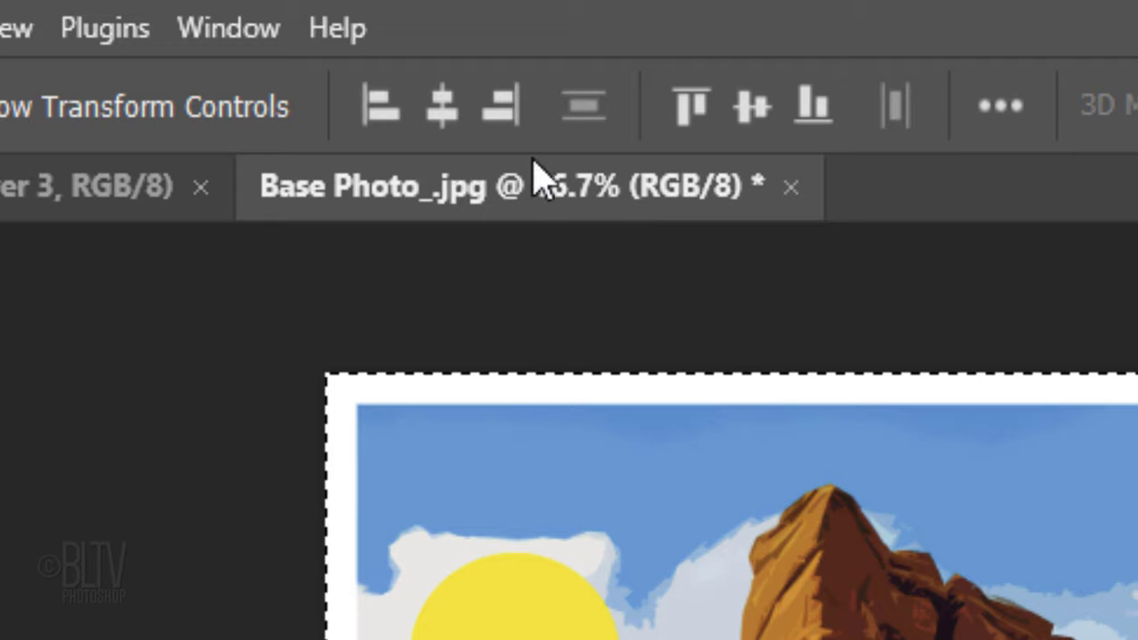
click(442, 107)
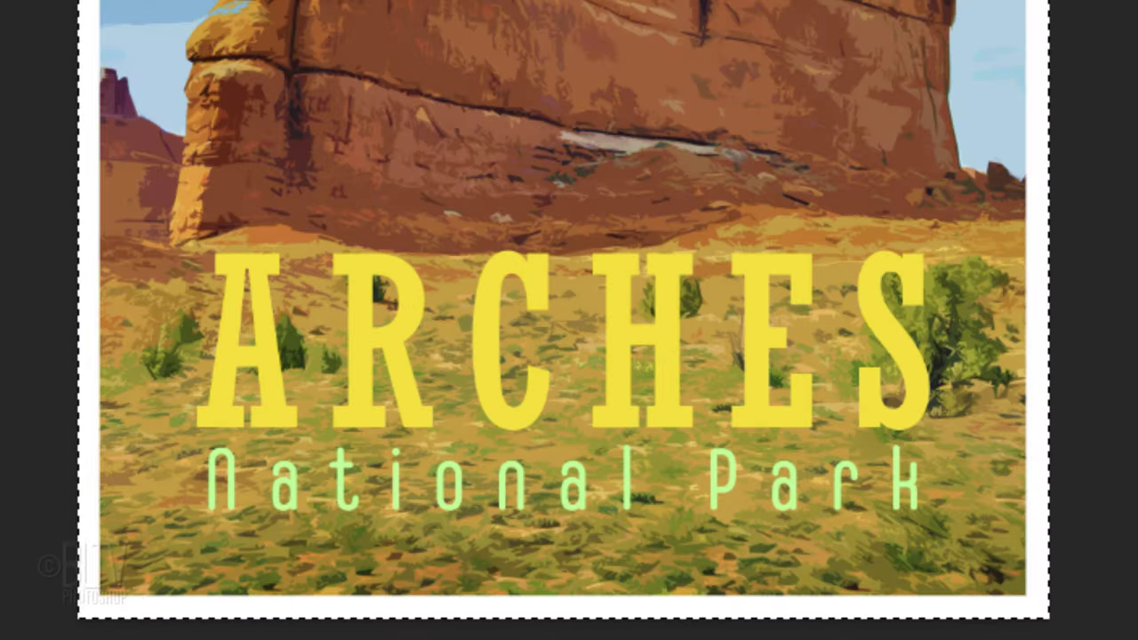
key(ctrl+d)
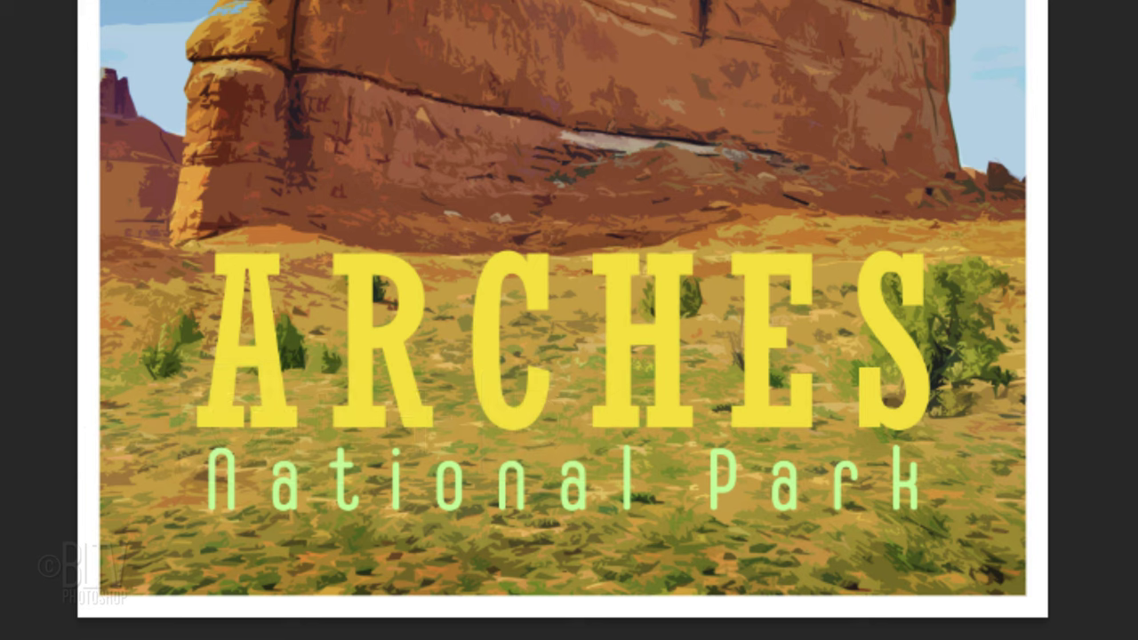
Nudge both title lines lower and add a dark offset shadow to ARCHES
key(Up)
key(Down)
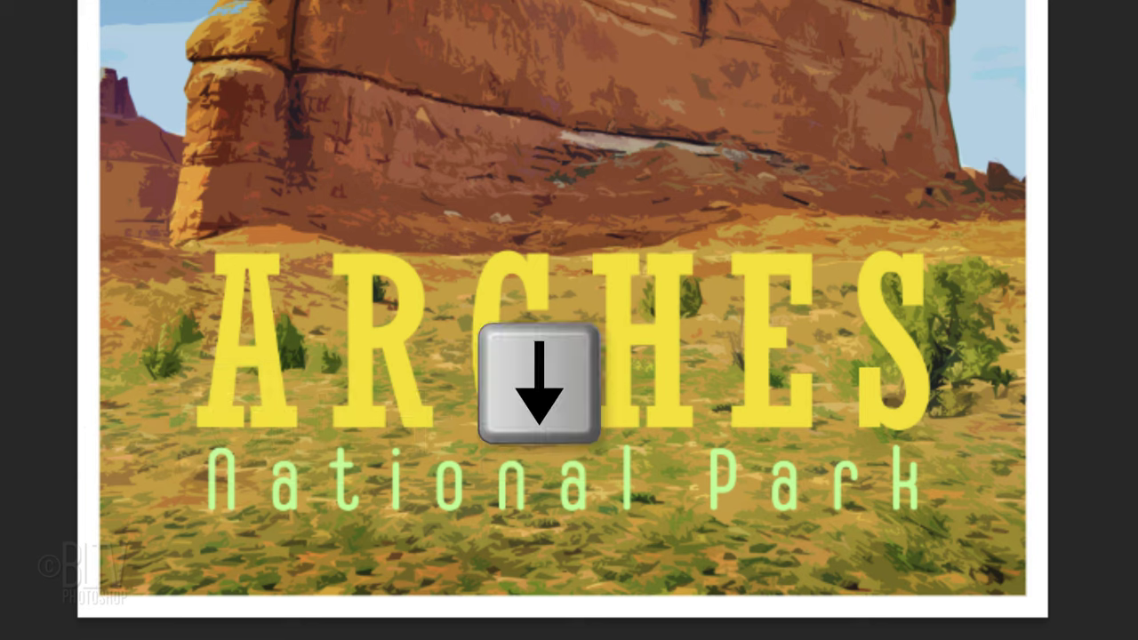
key(Down)
key(Down)
key(Down)
key(Down)
key(Down)
key(Down)
key(Down)
key(Down)
key(Down)
key(Down)
key(Down)
key(Down)
key(Down)
key(Down)
key(Down)
key(Down)
key(Down)
key(Down)
key(Down)
key(Down)
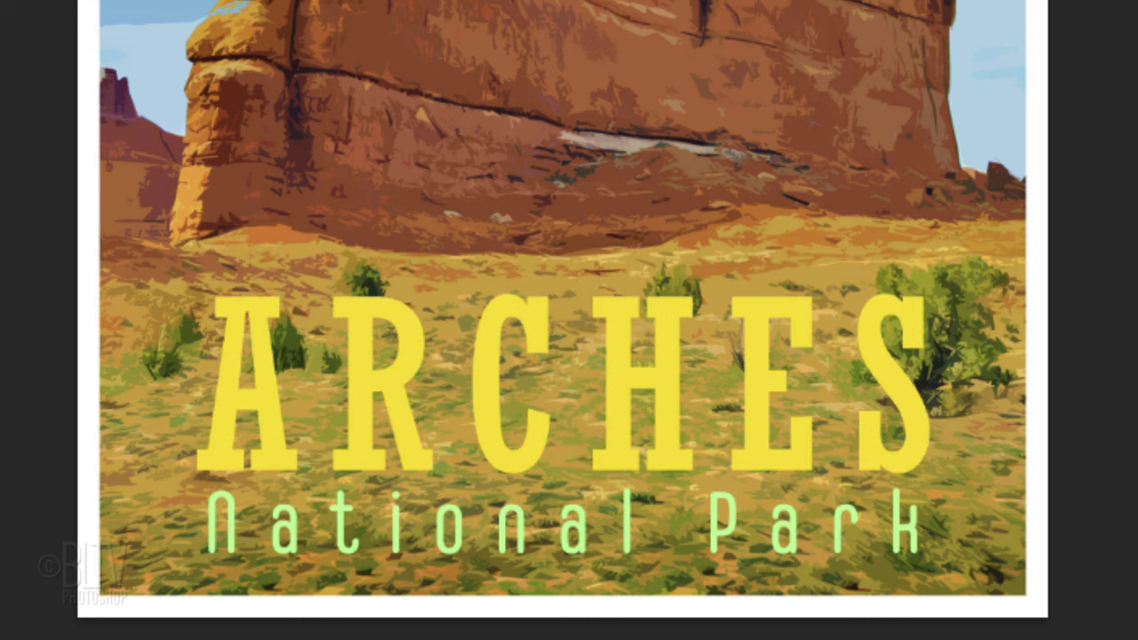
key(Right)
key(Down)
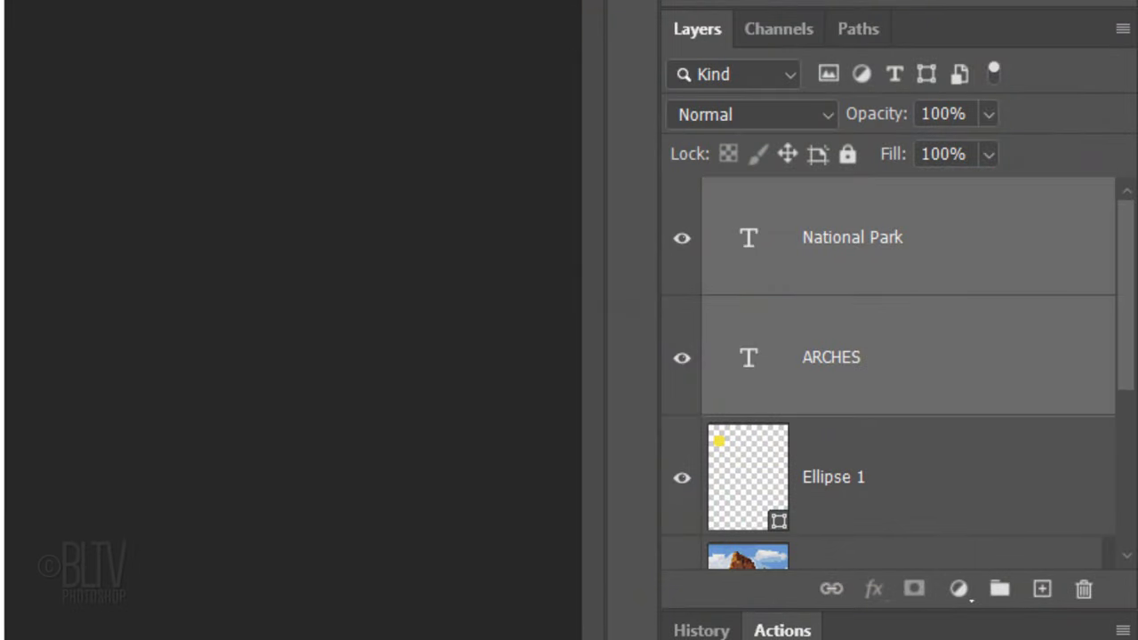
Group the two title layers and add a rock-brown (612211) drop shadow at 129°, 14 px distance
key(ctrl+g)
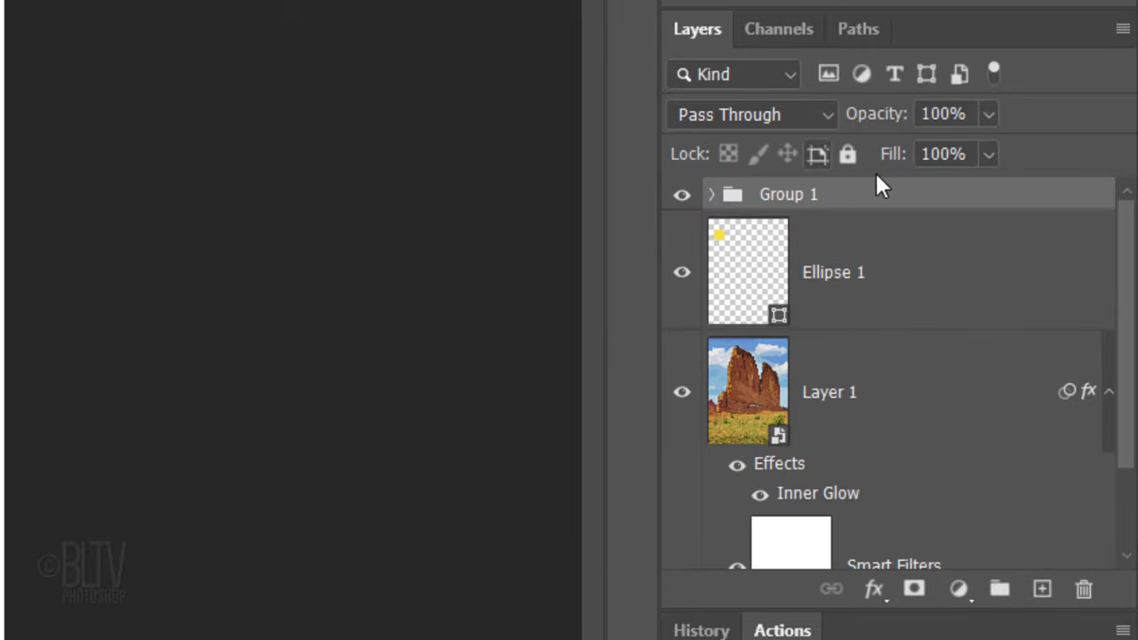
click(912, 202)
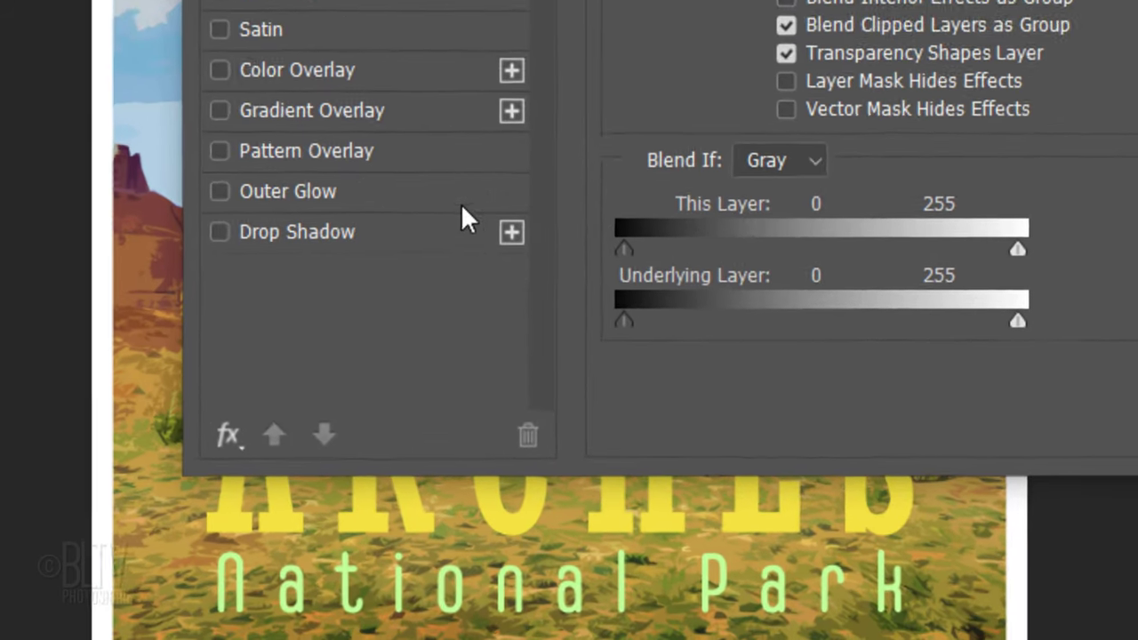
click(350, 396)
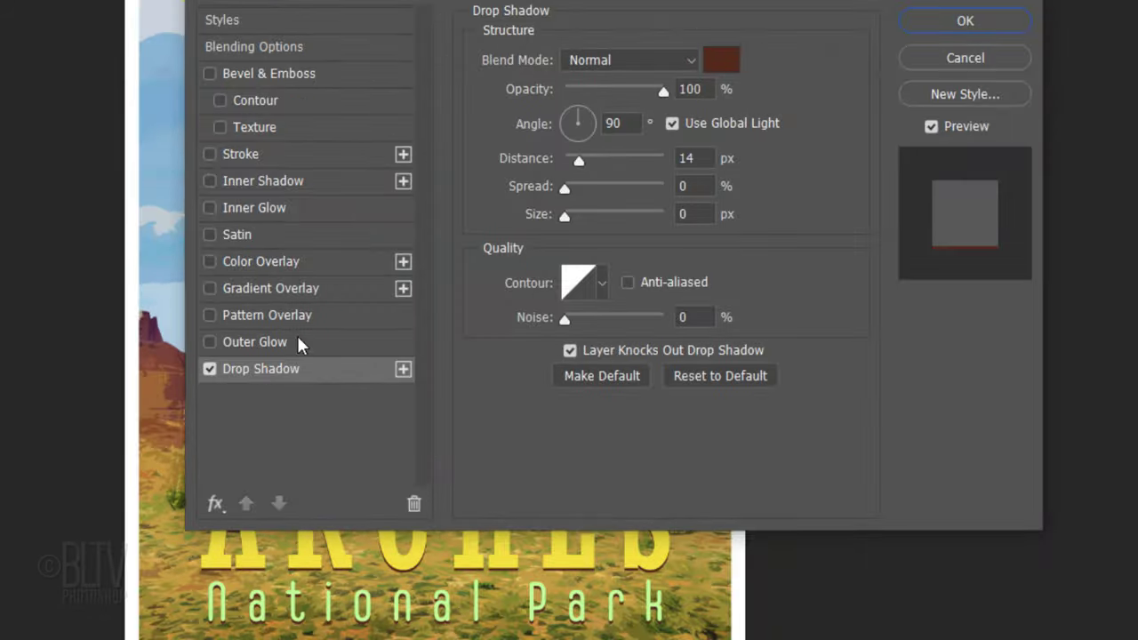
click(720, 60)
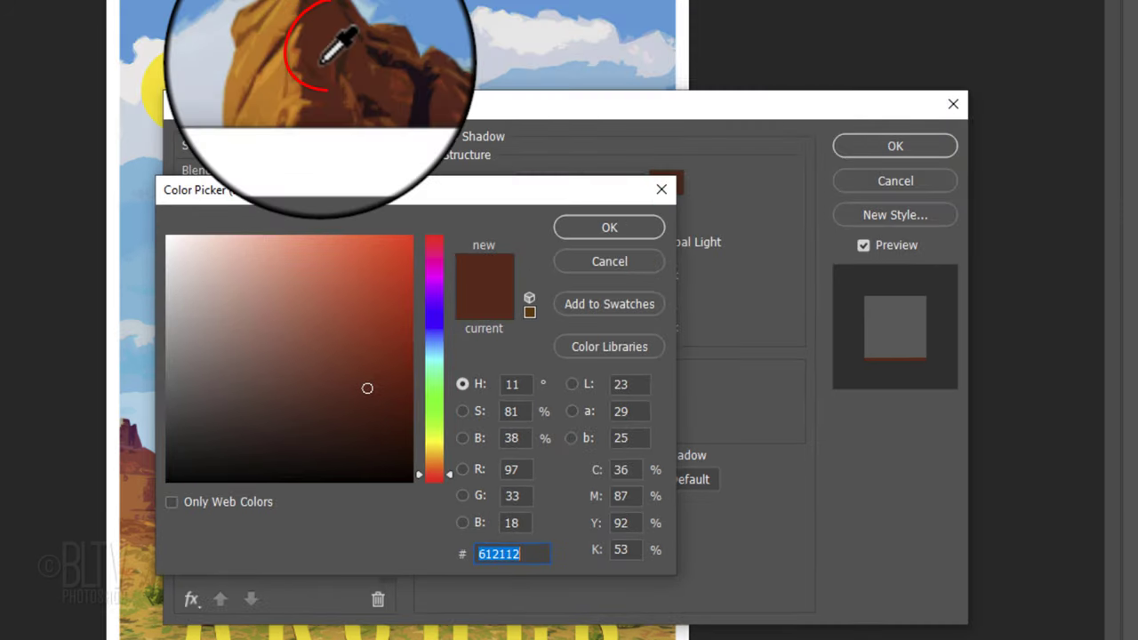
click(318, 60)
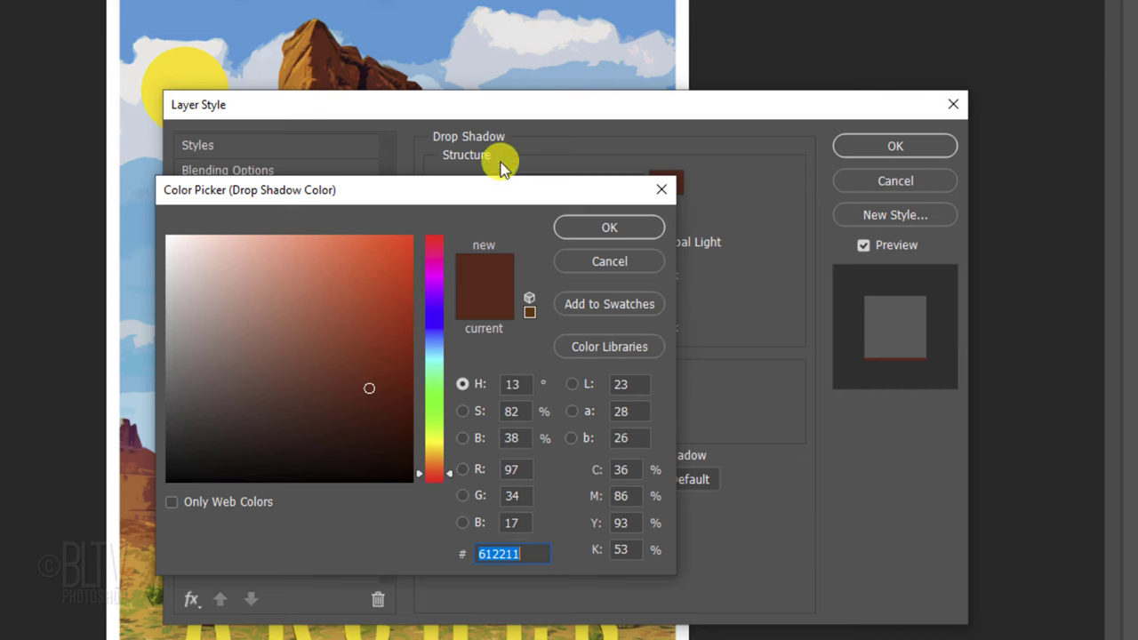
click(596, 229)
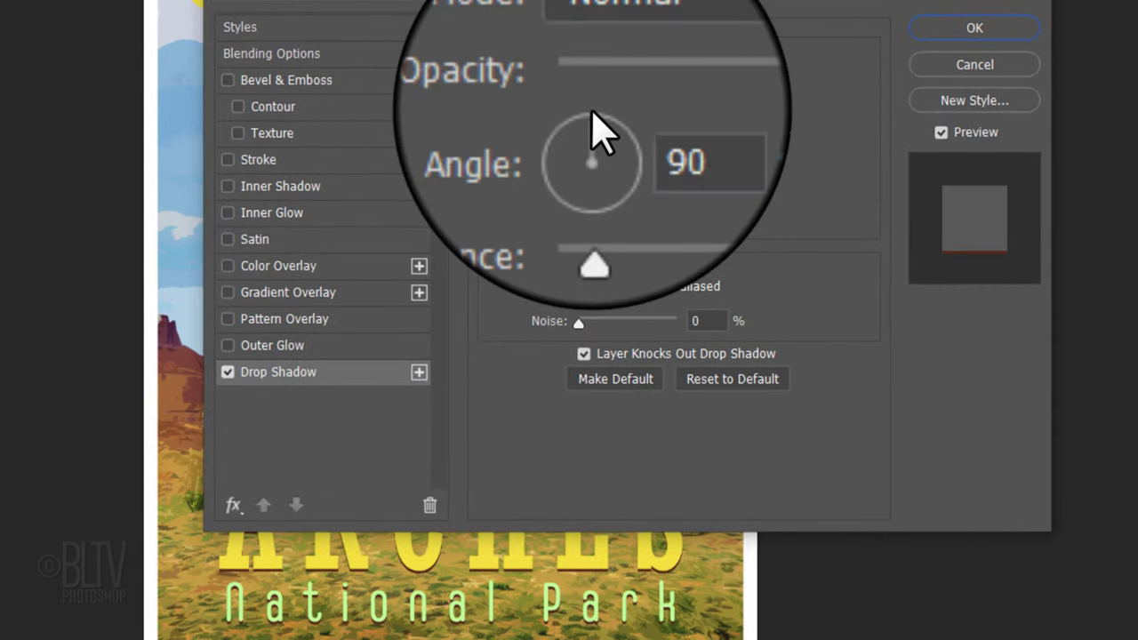
drag(593, 115, 580, 114)
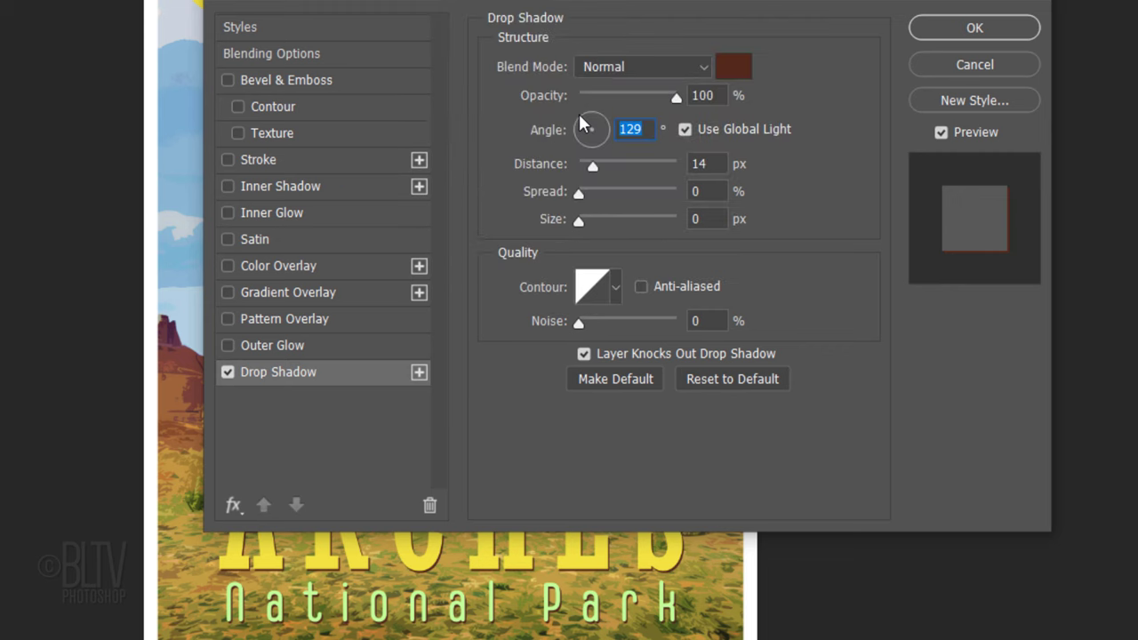